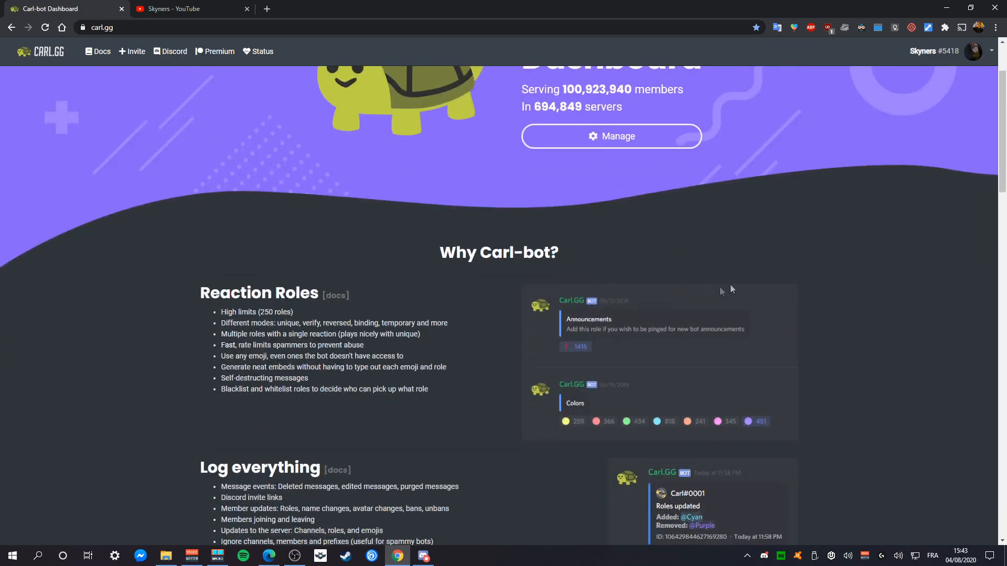
Step: Examine the feature overview on the Carl-bot homepage, from reaction roles through suggestions to welcome messages
scroll(681, 299, "down", 4)
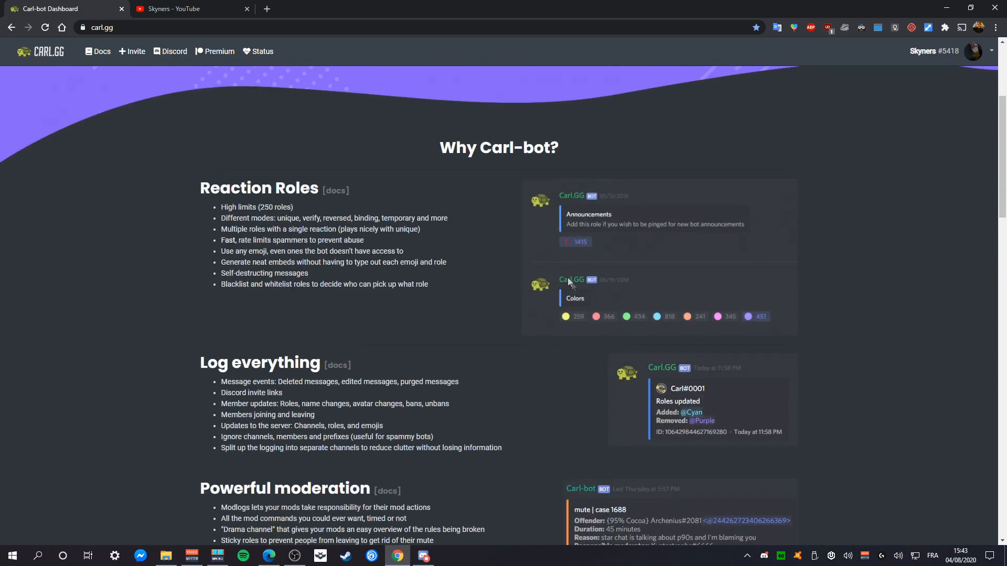
scroll(288, 288, "up", 3)
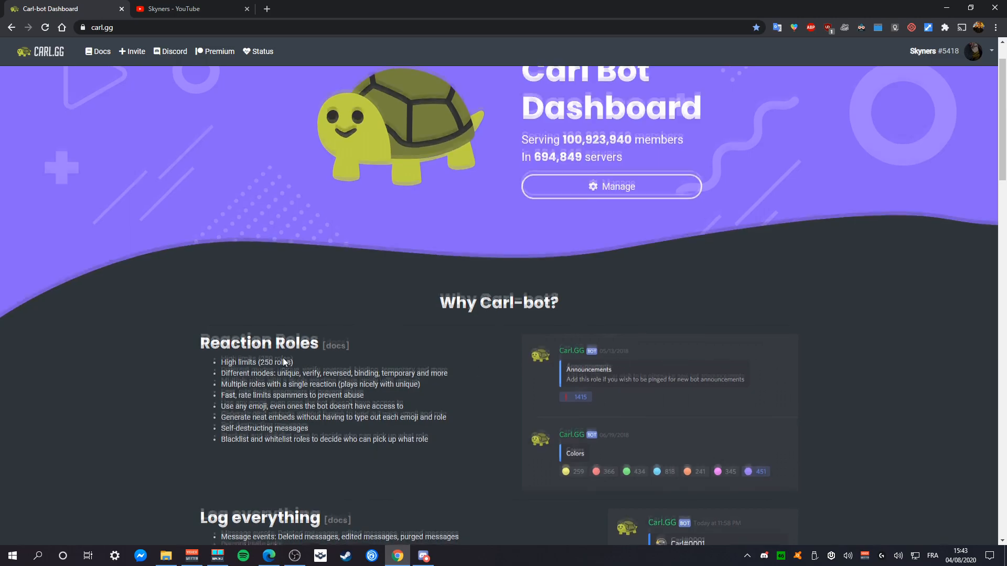
scroll(577, 330, "down", 2)
scroll(312, 334, "up", 3)
scroll(328, 332, "down", 3)
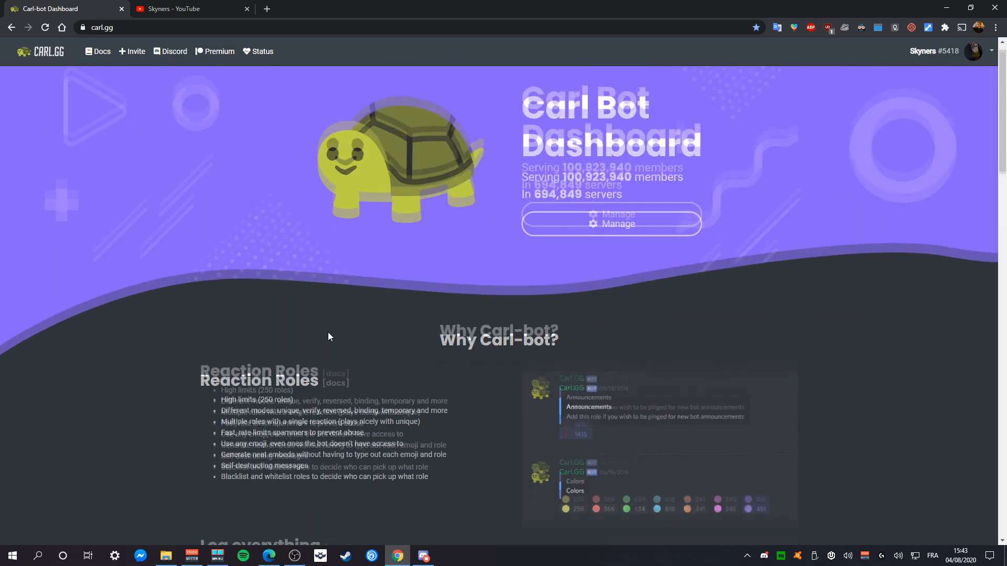
scroll(498, 338, "up", 2)
scroll(193, 296, "down", 1)
scroll(464, 307, "down", 4)
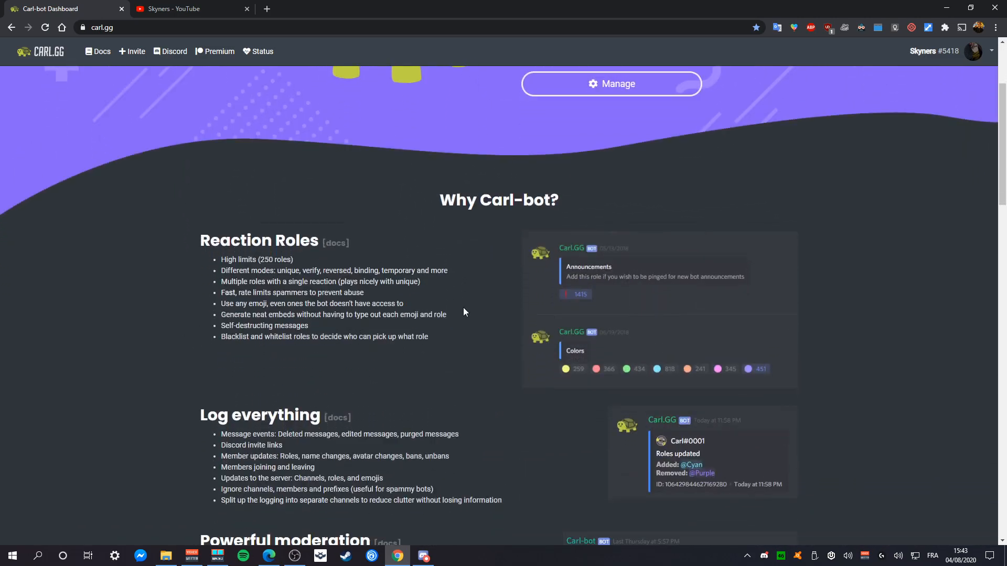
scroll(387, 153, "down", 3)
scroll(367, 183, "down", 3)
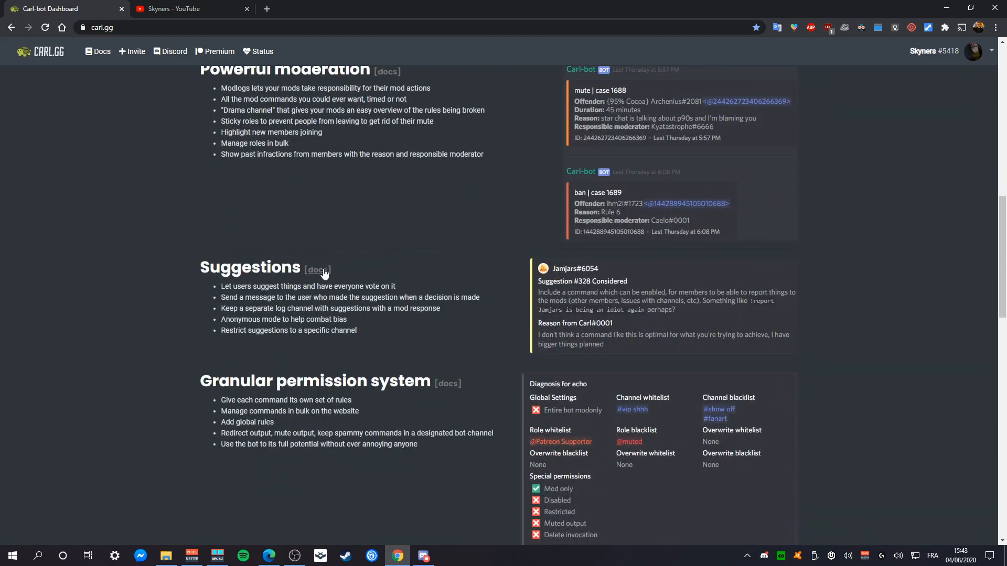
scroll(279, 252, "down", 2)
scroll(173, 313, "down", 8)
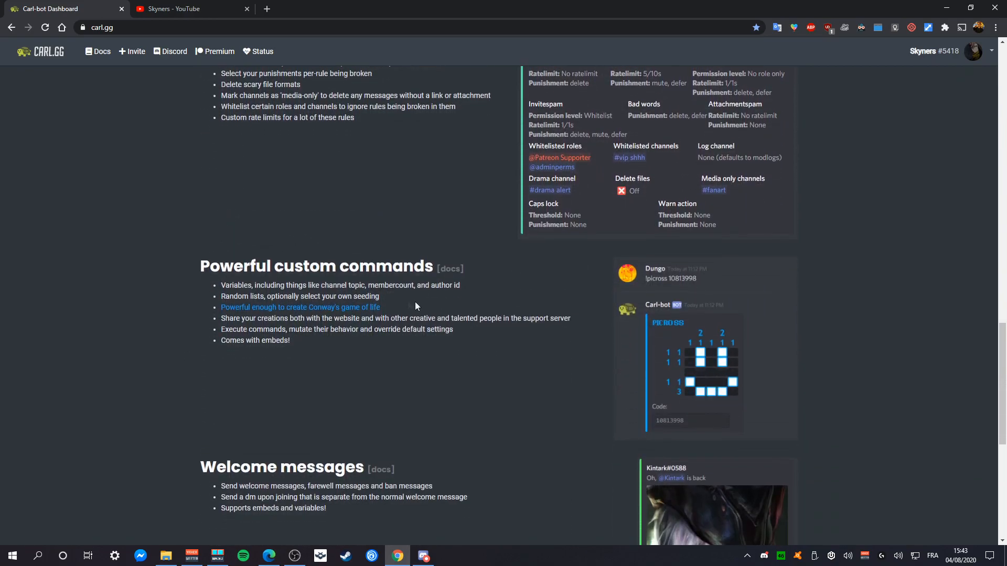
scroll(251, 249, "down", 6)
scroll(264, 337, "up", 20)
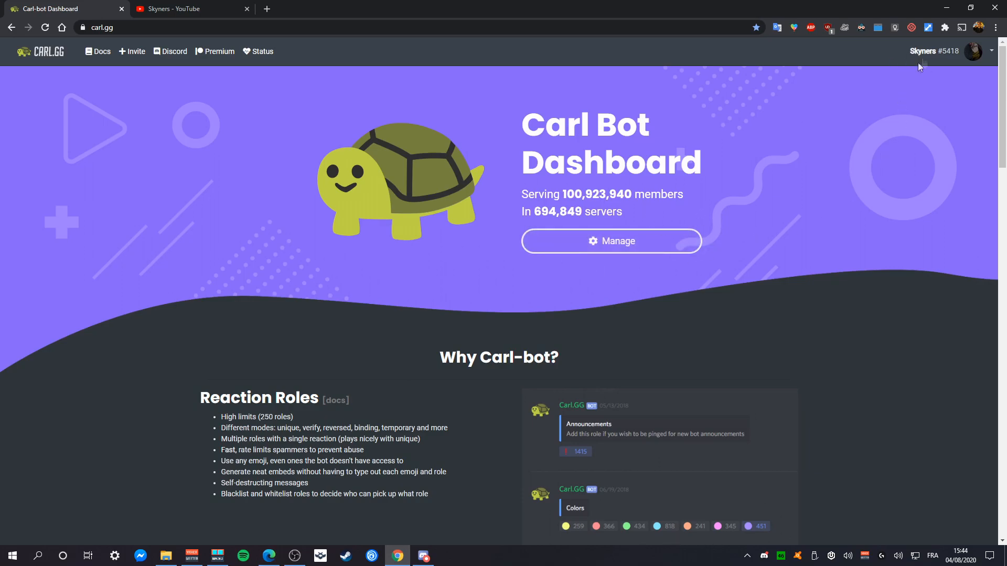
Step: Open the management dashboard for the Plop Tester server
left_click(631, 239)
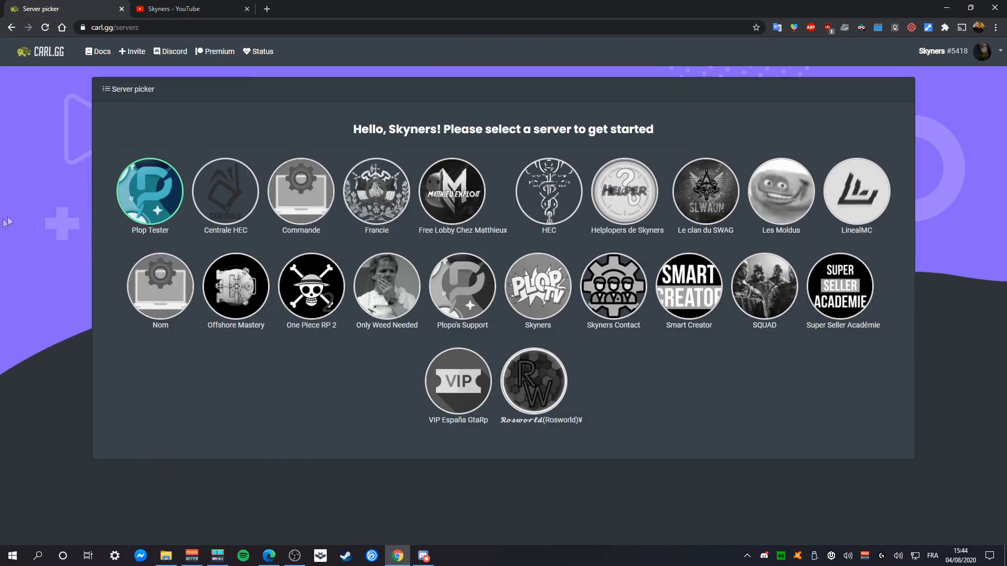
left_click(143, 201)
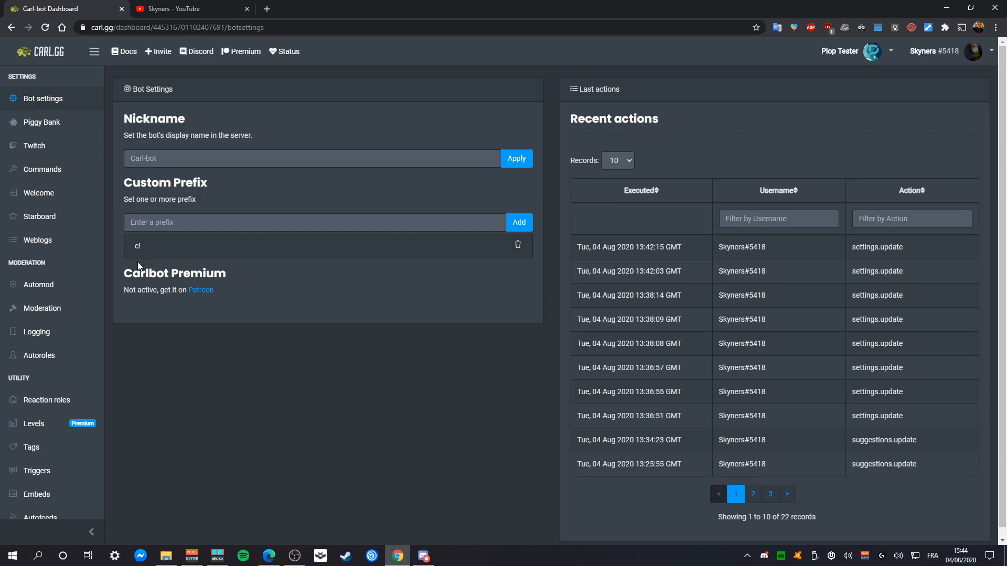
Step: Delete the bot's existing custom prefix and add c! as the prefix
left_click(518, 246)
left_click(185, 221)
type("c!")
left_click(527, 226)
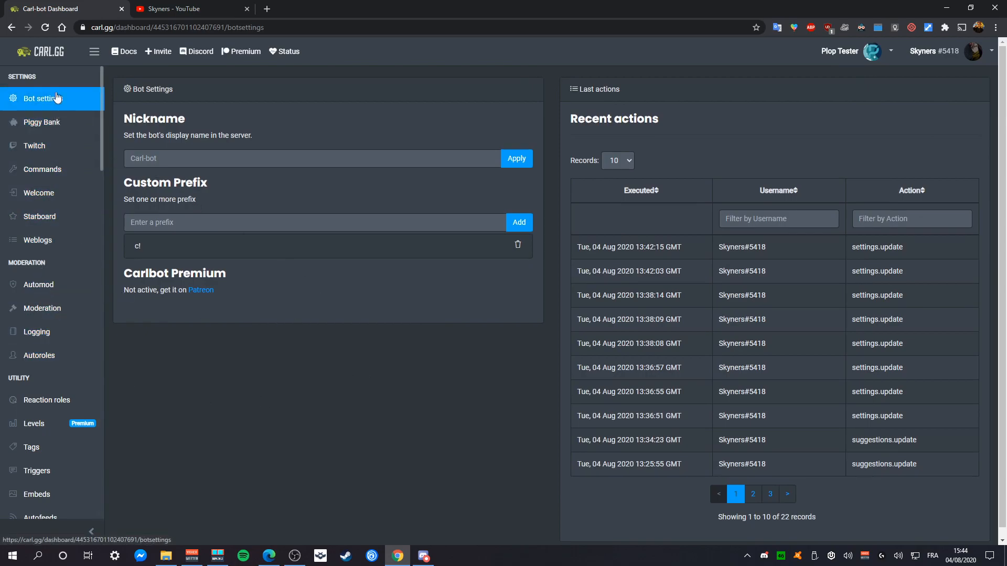
Step: Open the Suggestions settings of the server dashboard
scroll(58, 151, "down", 2)
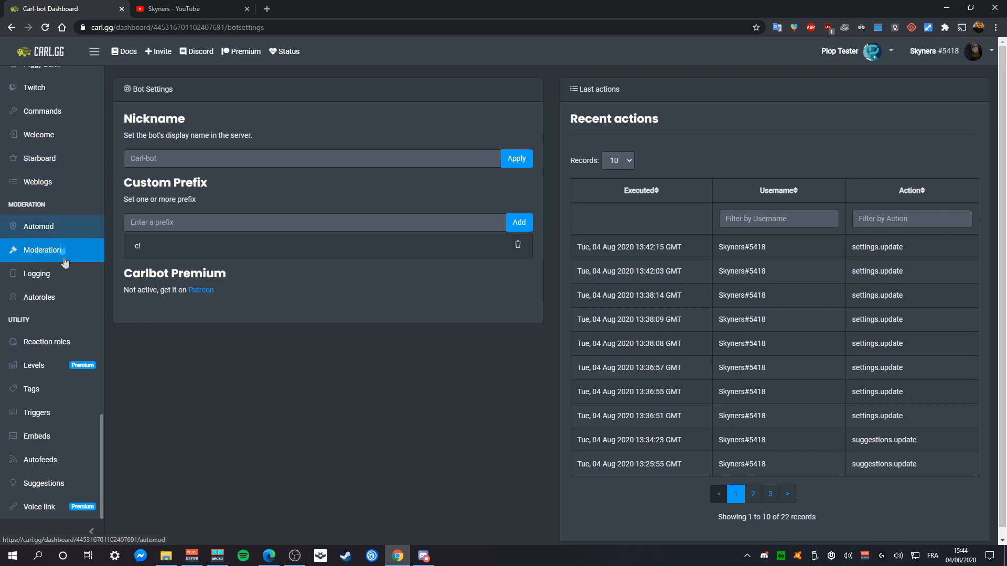
left_click(59, 493)
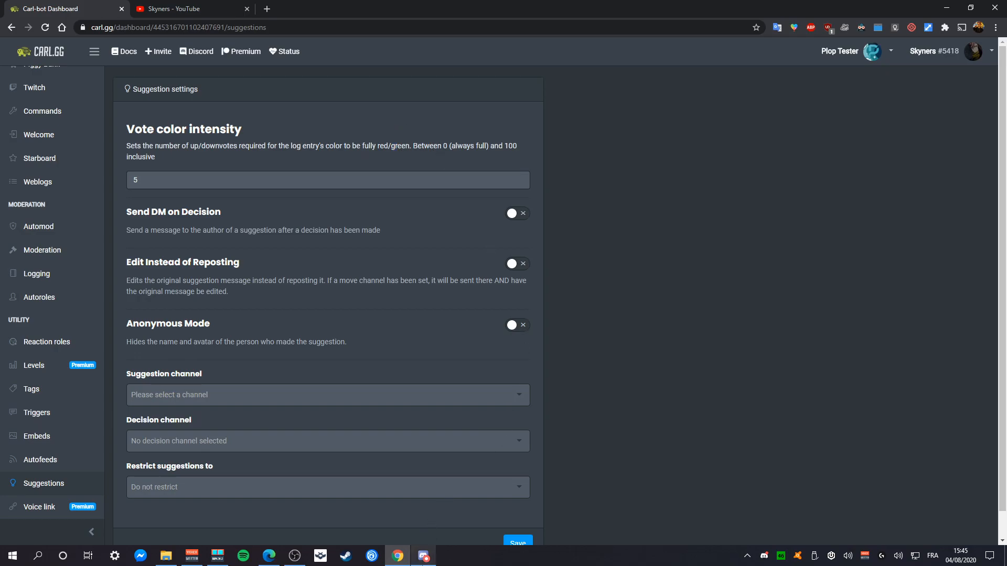
Step: View the sample suggestion in Discord's suggestions channel and return to the vote color intensity setting in the browser
left_click(424, 556)
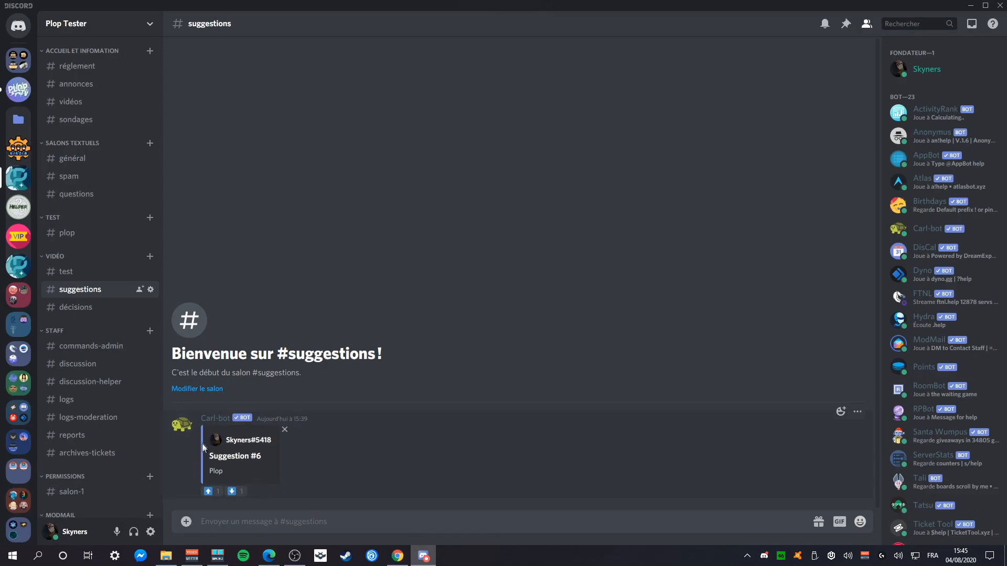
left_click(397, 556)
left_click(165, 178)
left_click(665, 211)
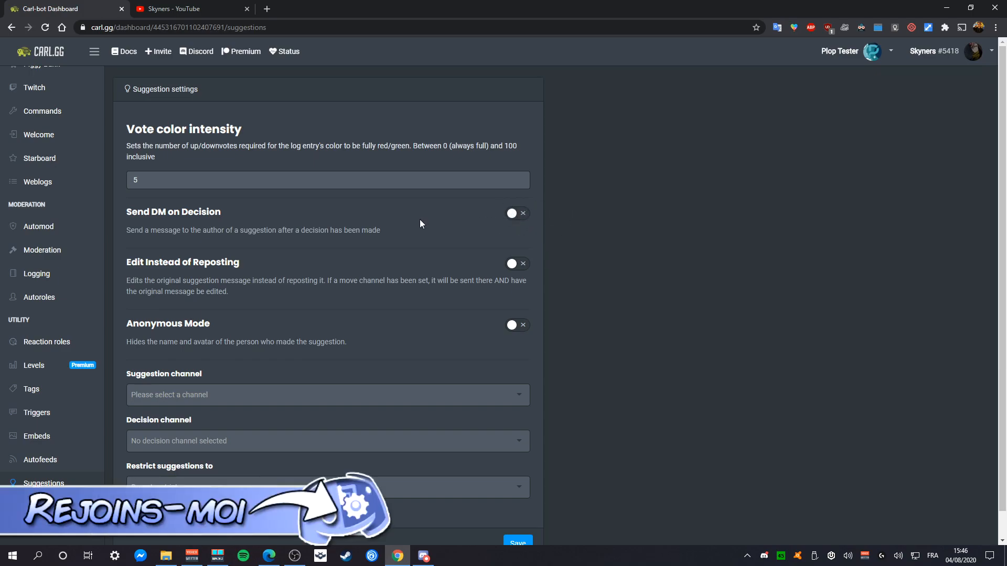
Step: Enable Send DM on Decision and Edit Instead of Reporting for suggestions
left_click(526, 214)
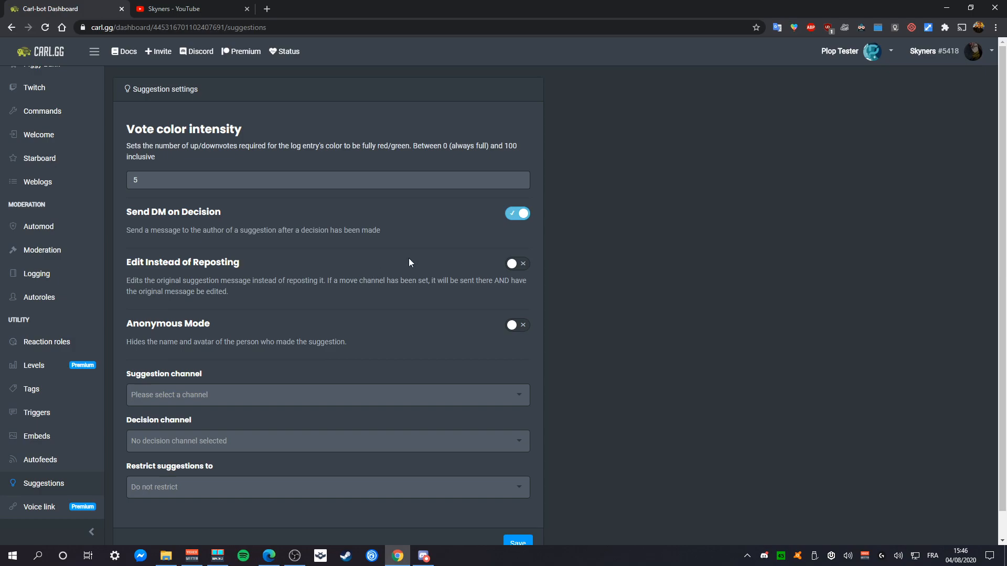
left_click(520, 264)
scroll(278, 288, "down", 1)
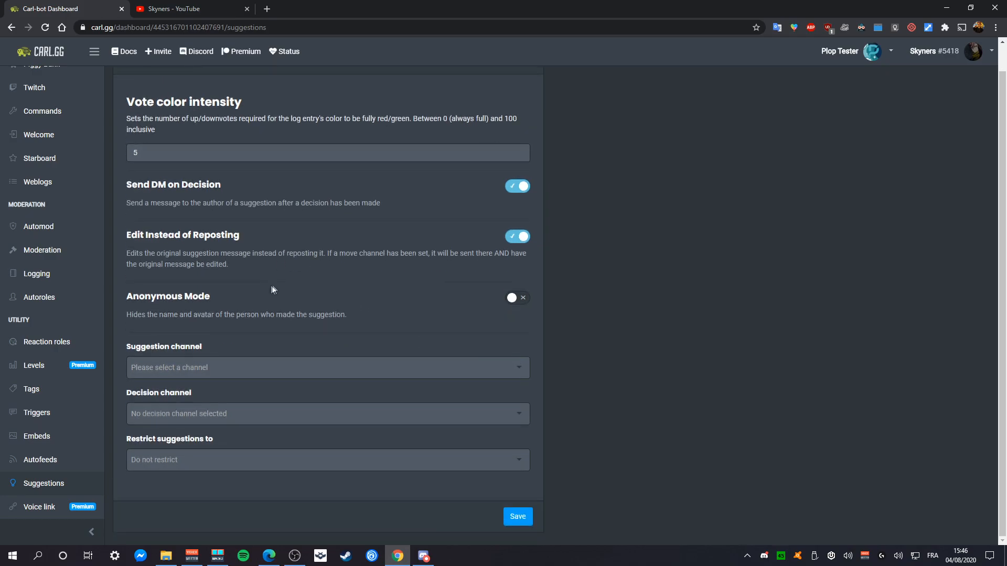
left_click(273, 298)
Step: Set the suggestion channel to suggestions and the decision channel to décisions
left_click(228, 366)
scroll(215, 283, "down", 1)
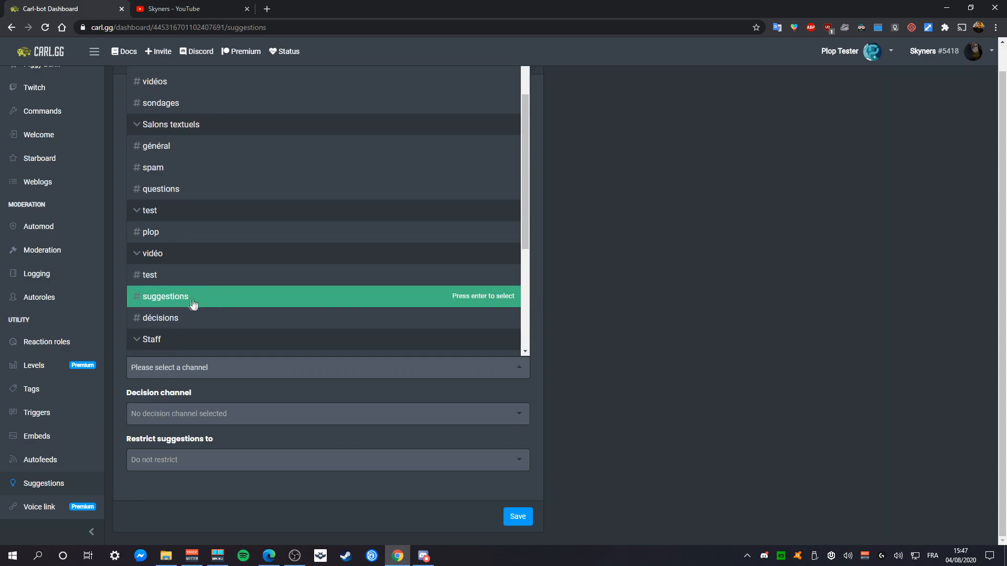
left_click(193, 299)
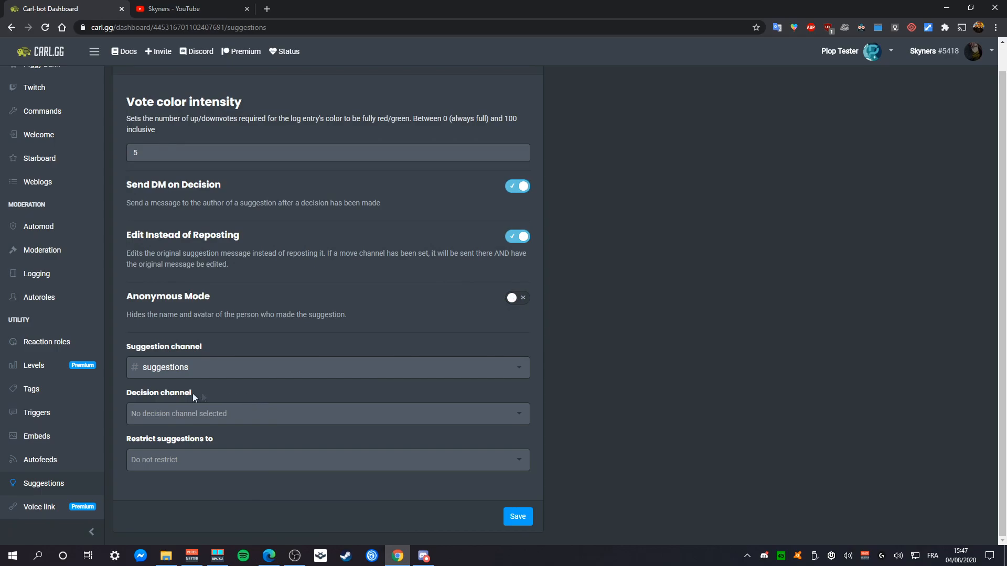
left_click(250, 416)
scroll(225, 329, "down", 1)
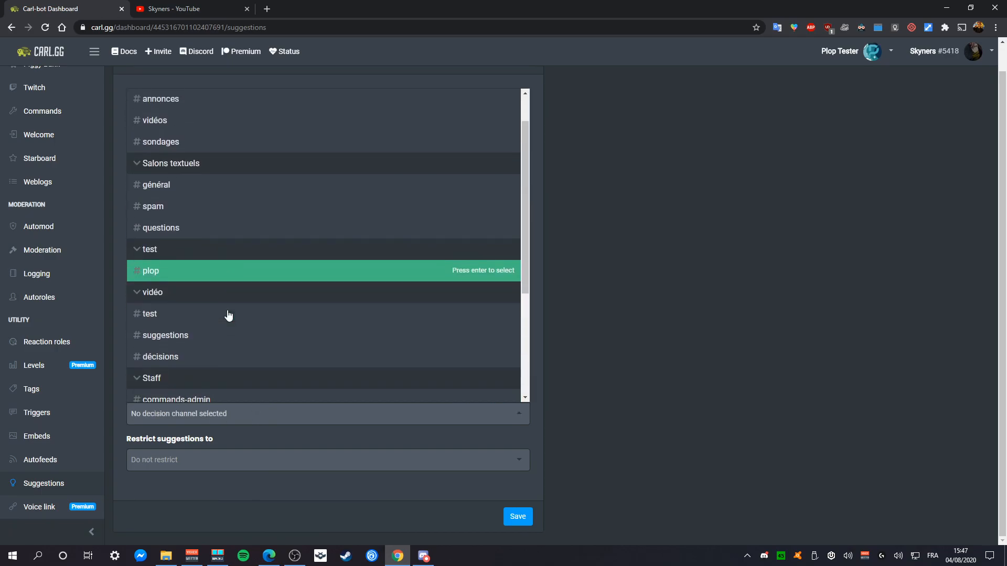
left_click(220, 350)
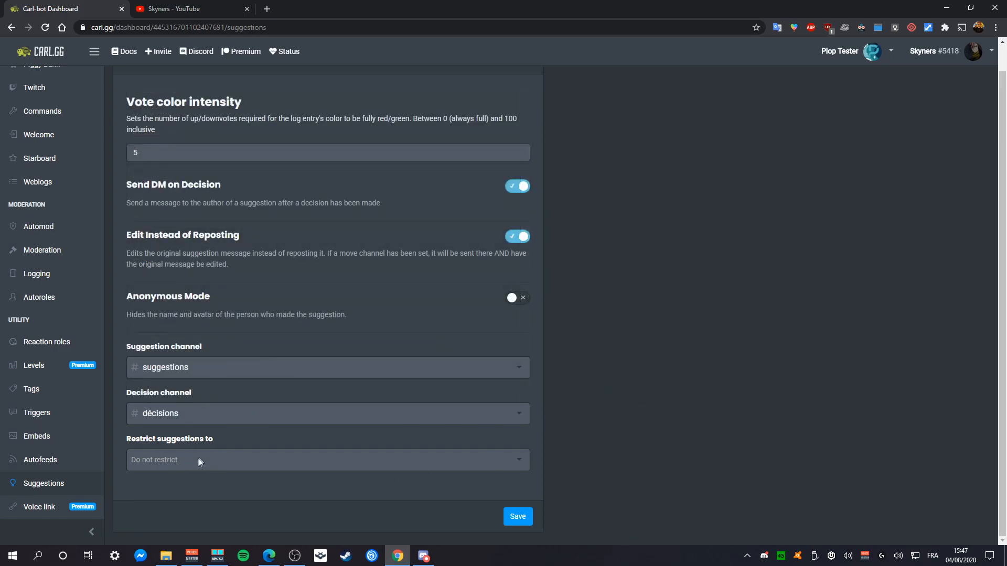
Step: Restrict suggestions to the test channel and save the suggestion settings
left_click(224, 456)
left_click(676, 445)
left_click(207, 455)
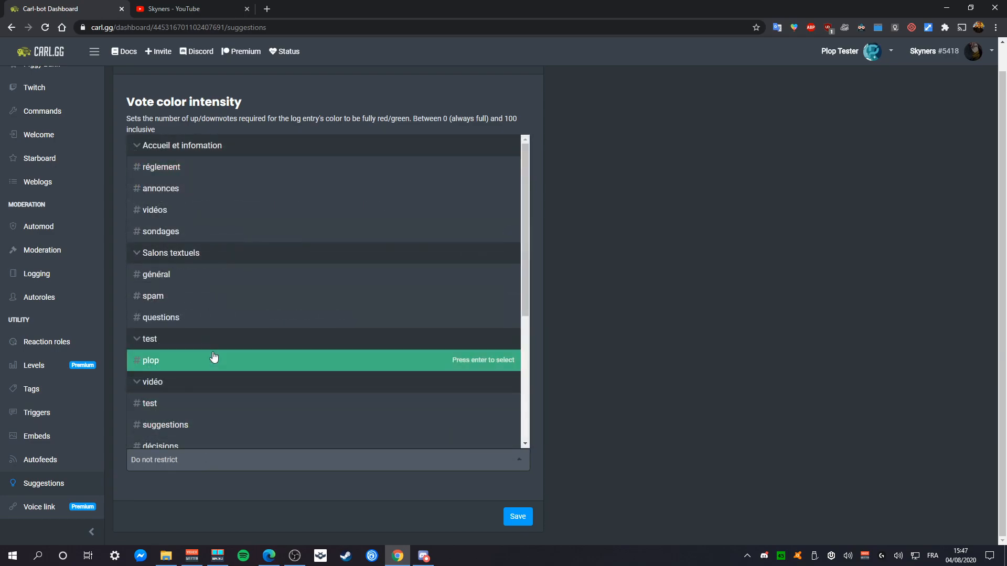
left_click(186, 410)
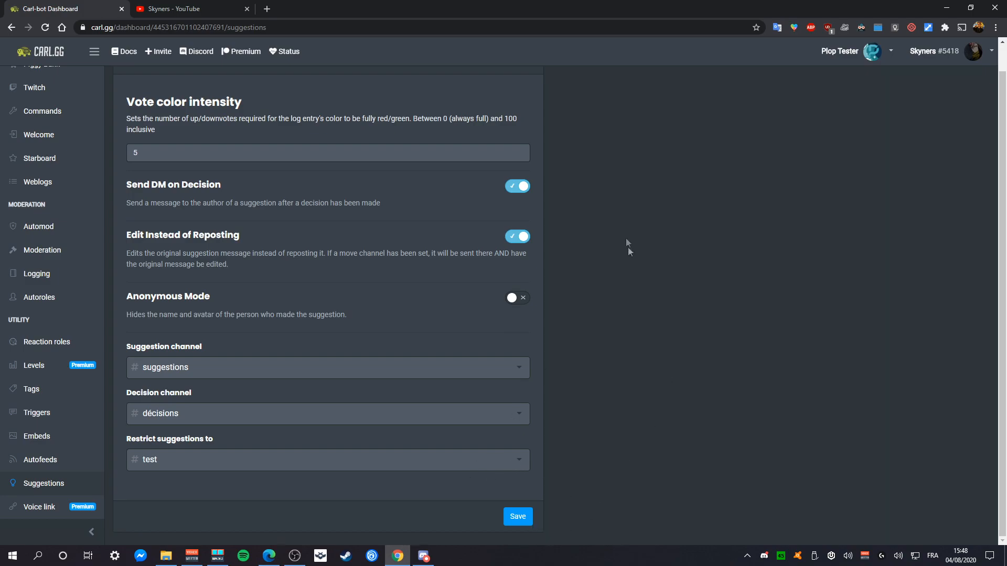
left_click(517, 517)
Step: Open the Carl-bot documentation in a new tab and go to the Suggestions page of its Utilities section
middle_click(125, 55)
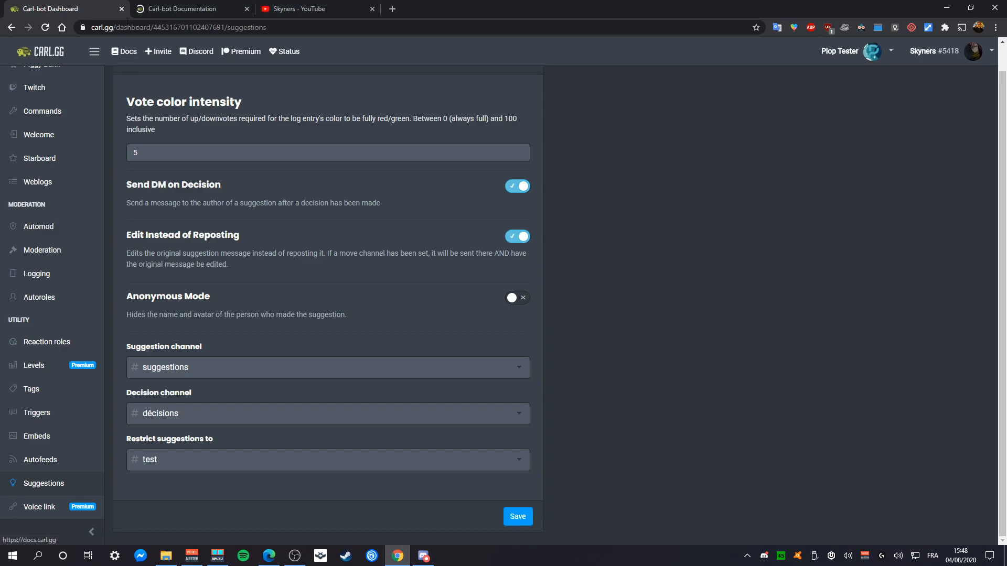
key("ctrl+Tab")
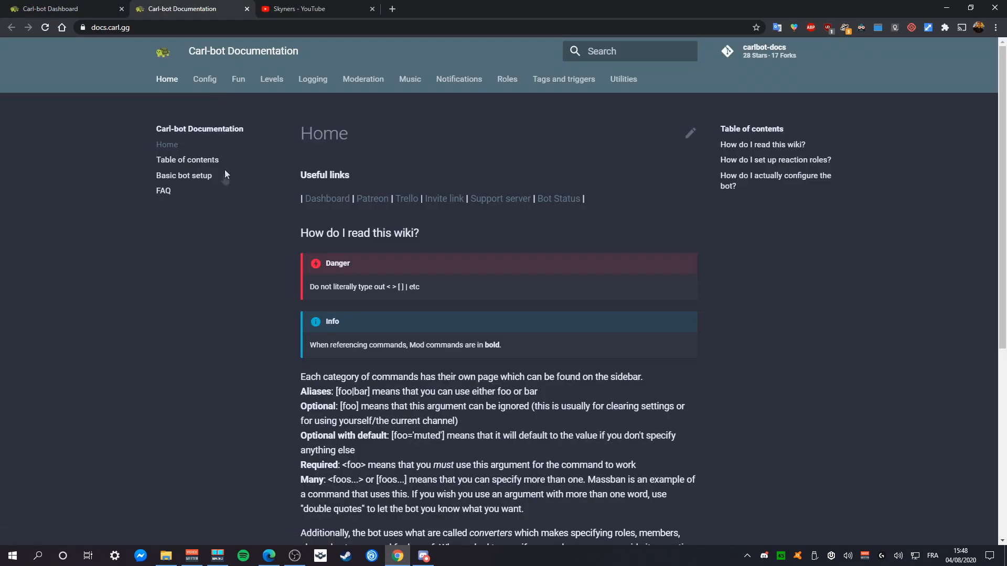
scroll(220, 228, "down", 2)
scroll(220, 229, "up", 2)
left_click(627, 82)
scroll(189, 215, "down", 1)
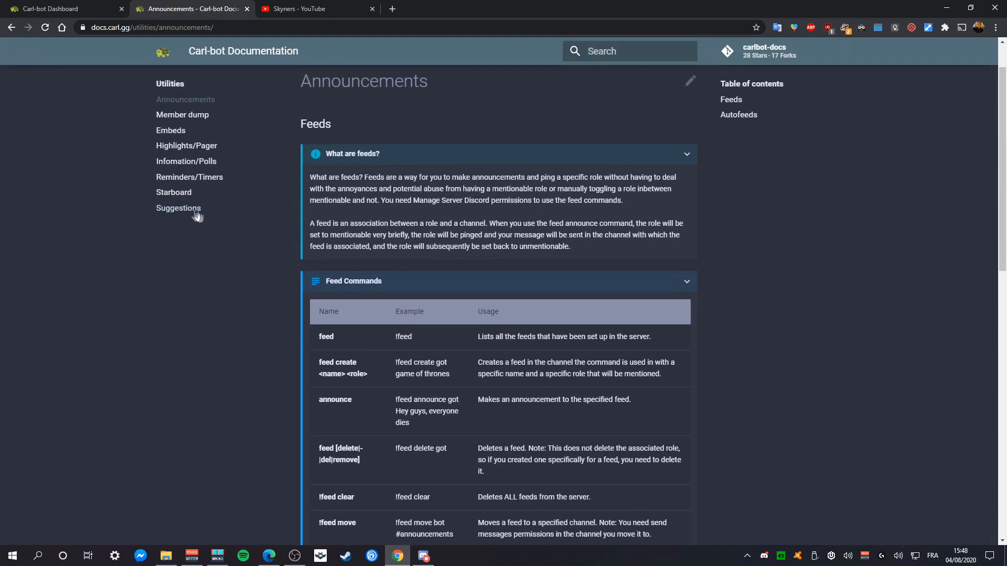
left_click(171, 208)
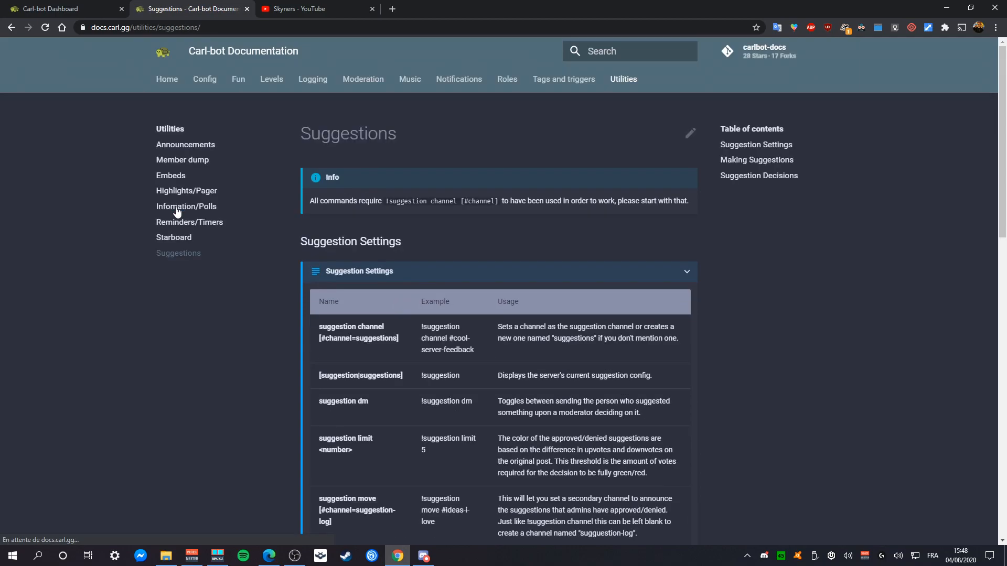
Step: Examine the suggestion settings commands in the documentation and compare them with the dashboard's suggestion options
scroll(260, 268, "down", 1)
scroll(746, 253, "down", 3)
scroll(713, 261, "up", 4)
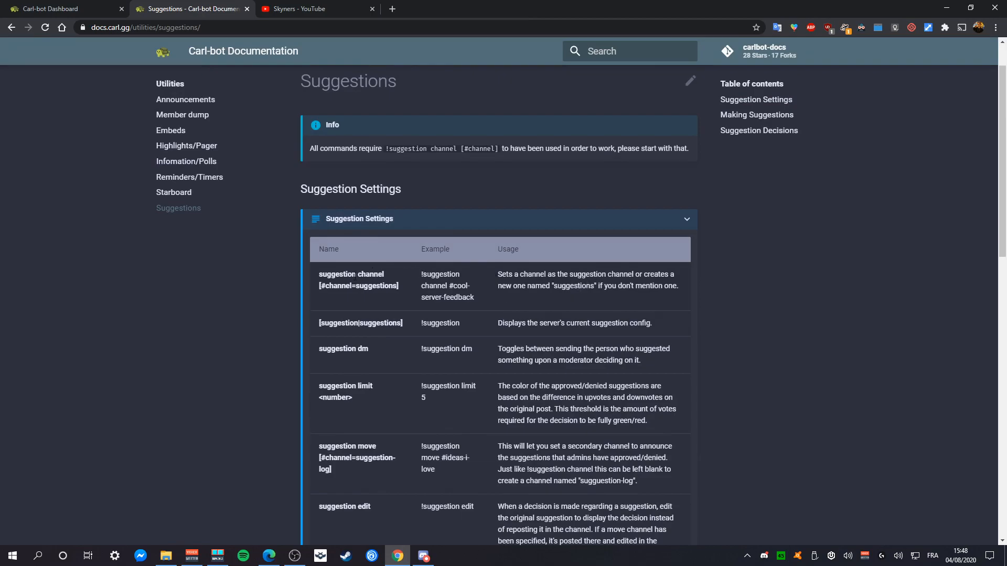
scroll(404, 226, "down", 1)
scroll(404, 231, "down", 2)
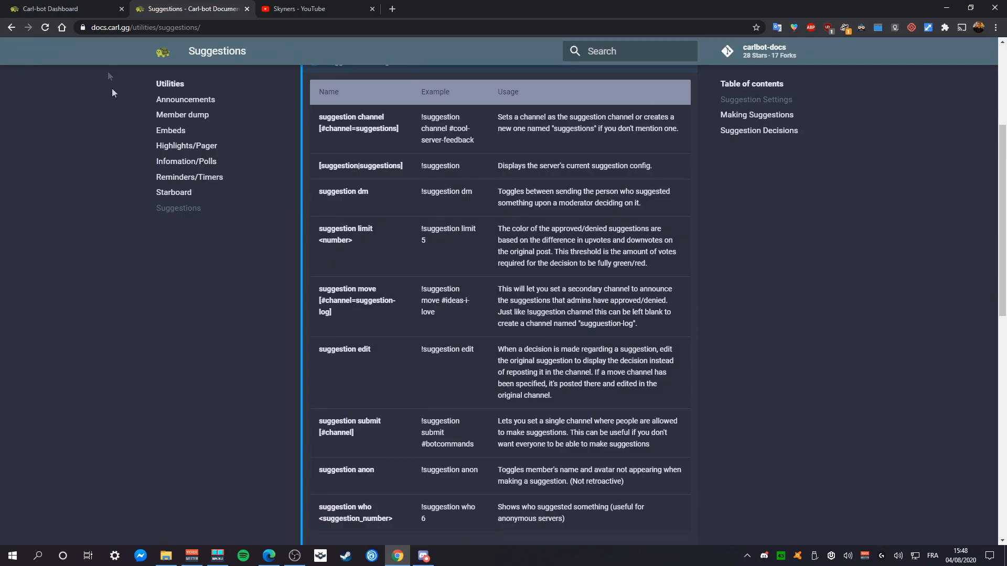
left_click(78, 9)
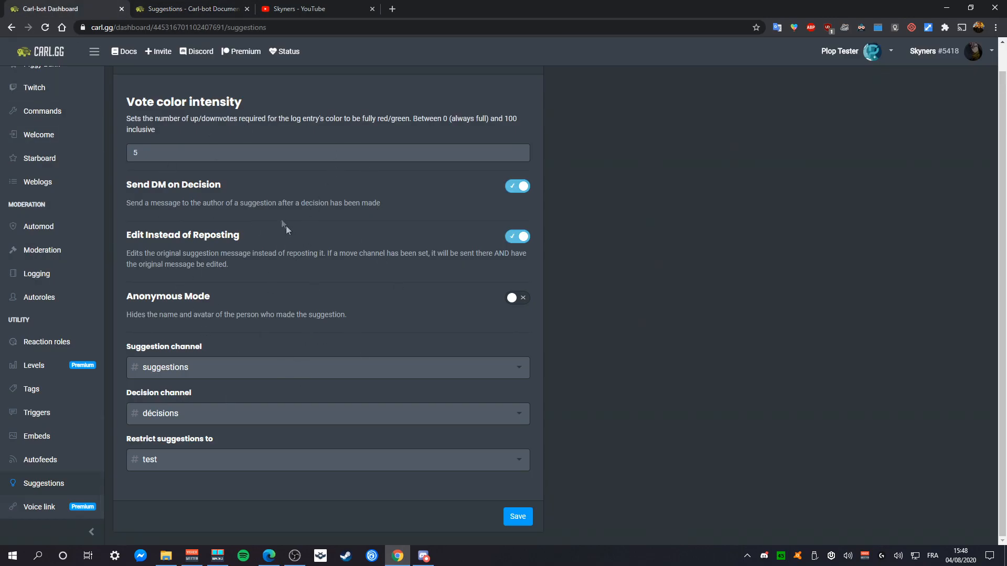
left_click(210, 9)
left_click(79, 9)
left_click(198, 7)
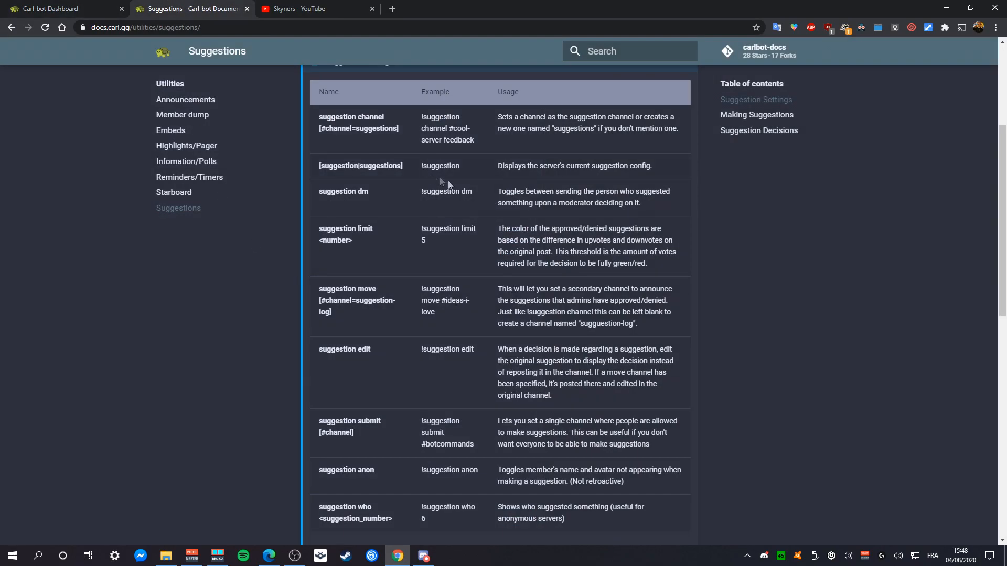
scroll(552, 244, "down", 1)
scroll(565, 224, "down", 1)
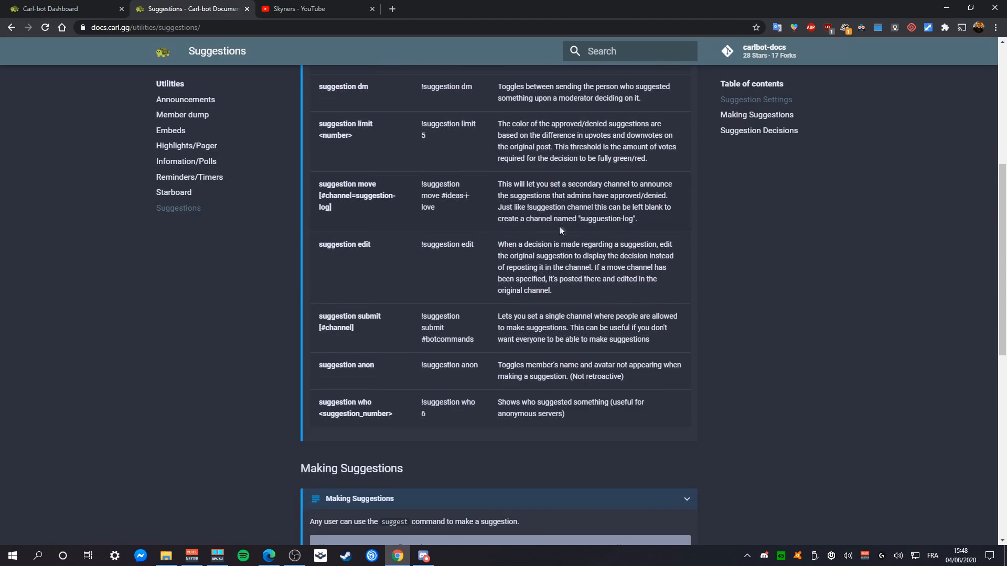
Step: Highlight the suggestion who command's number argument and check the matching suggestion number in Discord's suggestions channel
left_click_drag(429, 414, 423, 408)
left_click(329, 404)
left_click_drag(318, 417, 394, 414)
left_click(443, 400)
left_click(425, 557)
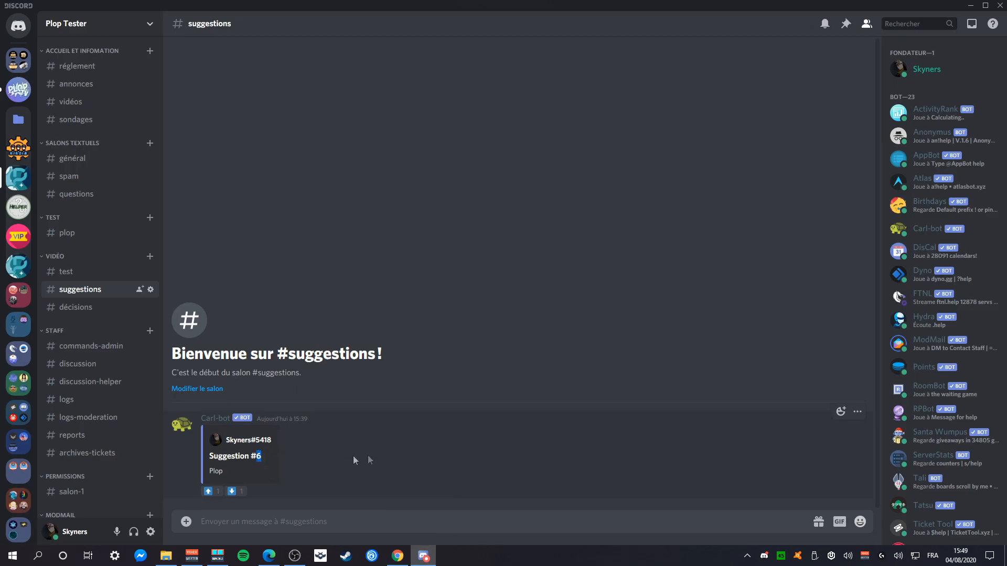
left_click(397, 556)
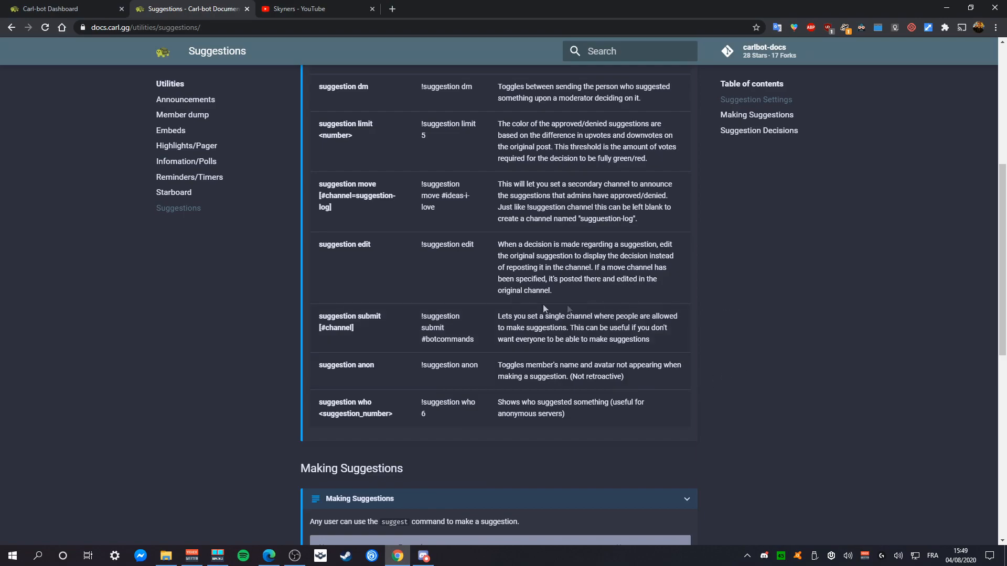
Step: Highlight the suggestion move command and its channel argument in the settings table
scroll(495, 229, "up", 2)
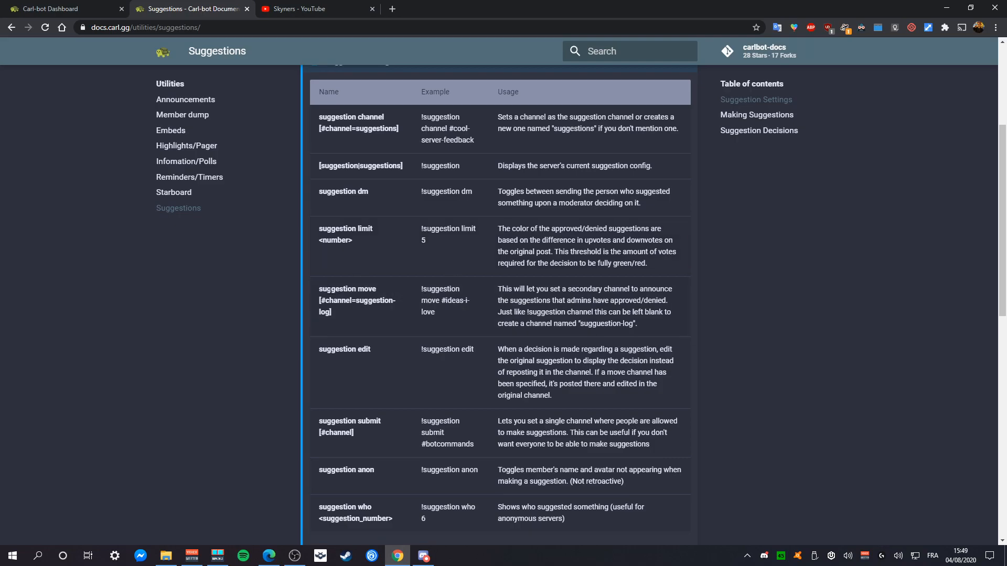
left_click_drag(319, 289, 355, 309)
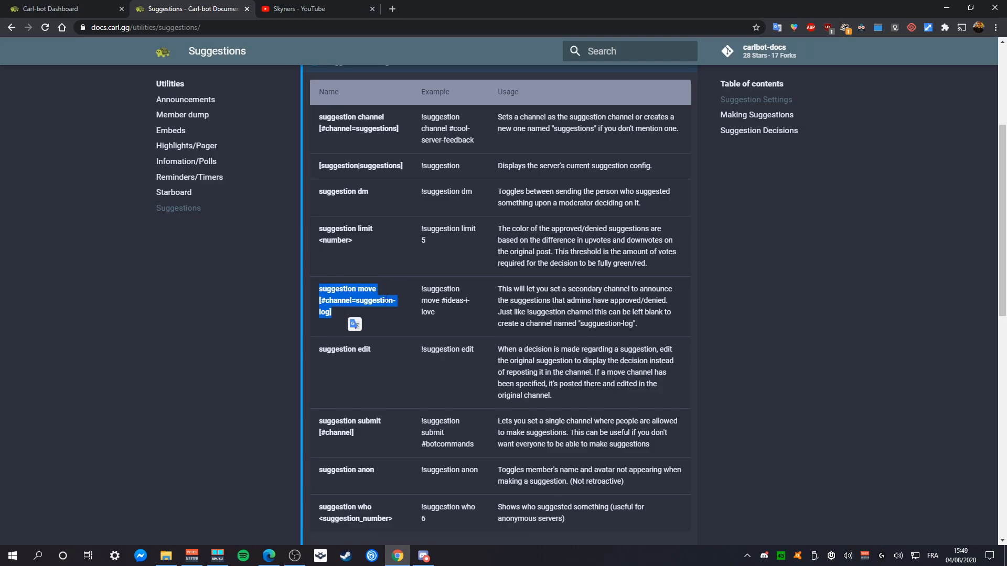
Step: Read the remaining suggestion settings and the Making Suggestions section of the documentation, continuing to the Suggestion Decisions table
left_click(212, 303)
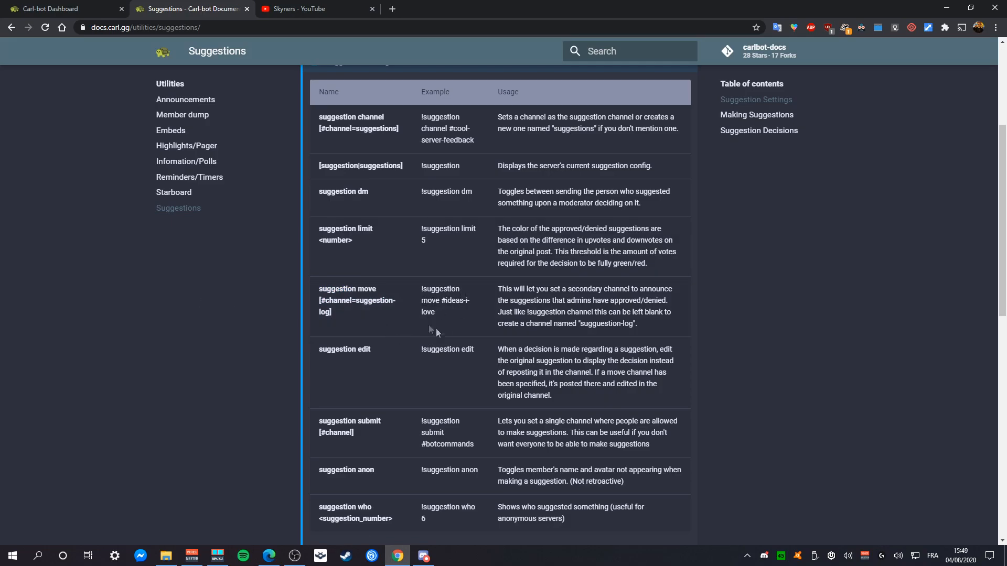
scroll(821, 323, "down", 7)
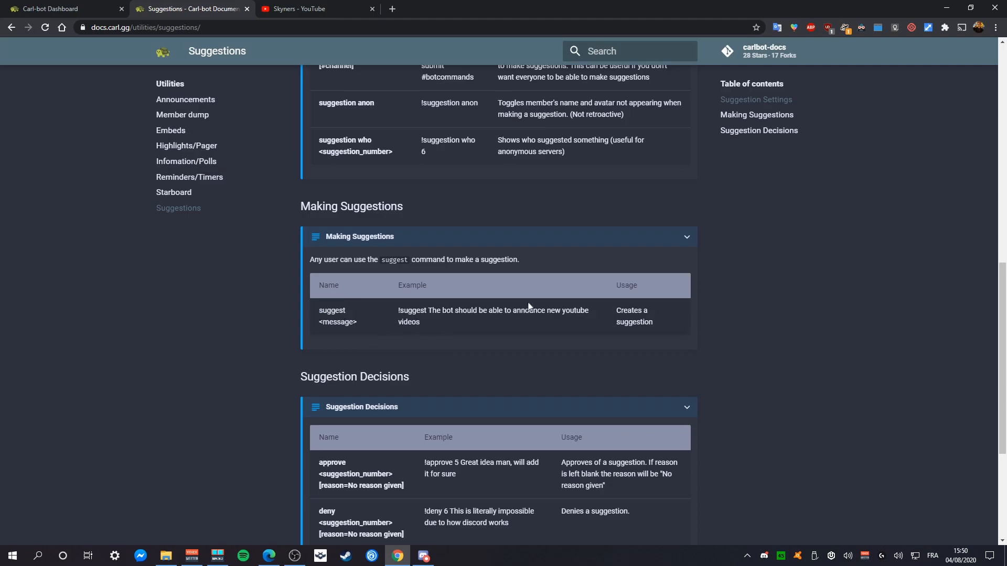
scroll(451, 328, "down", 1)
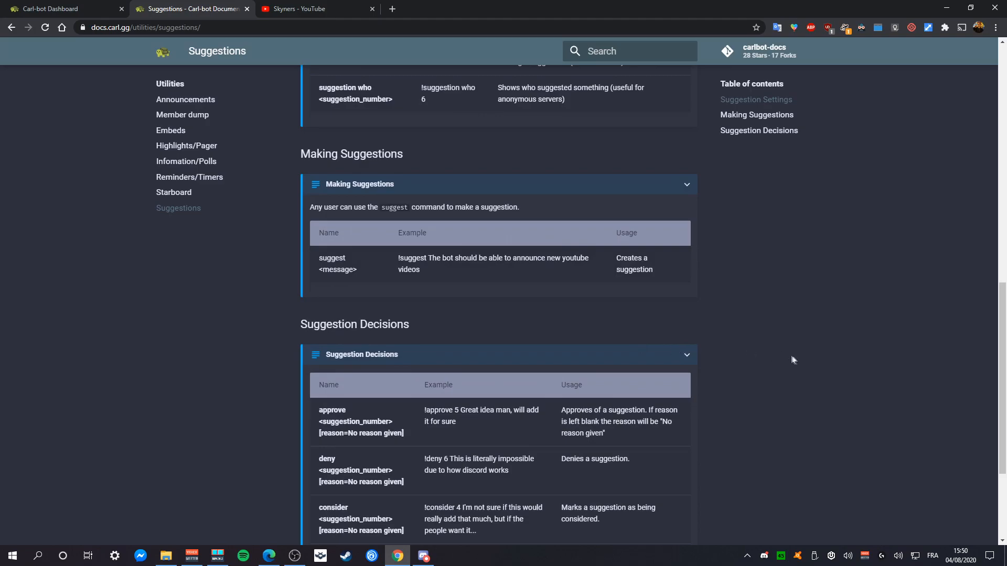
scroll(794, 360, "down", 1)
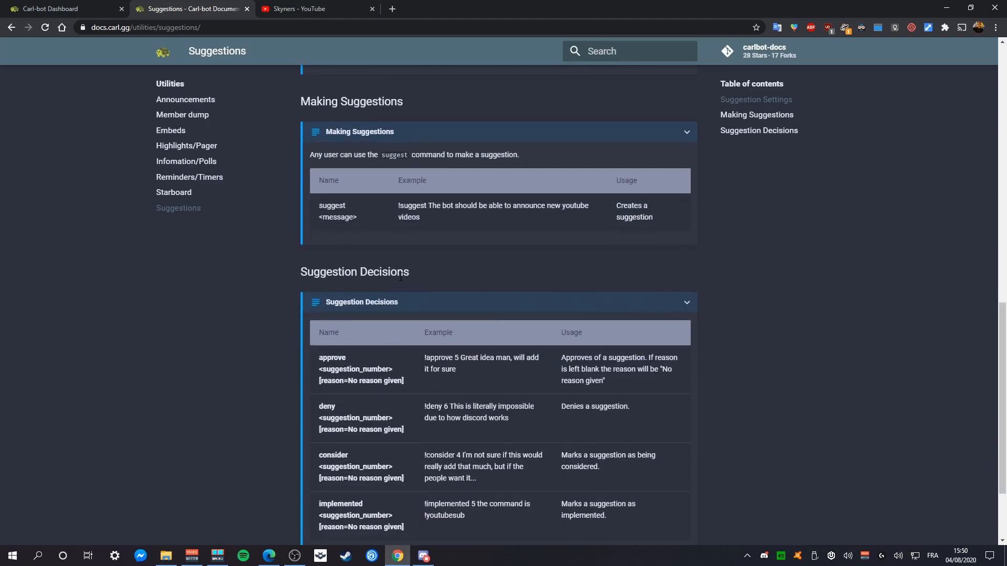
scroll(569, 421, "down", 2)
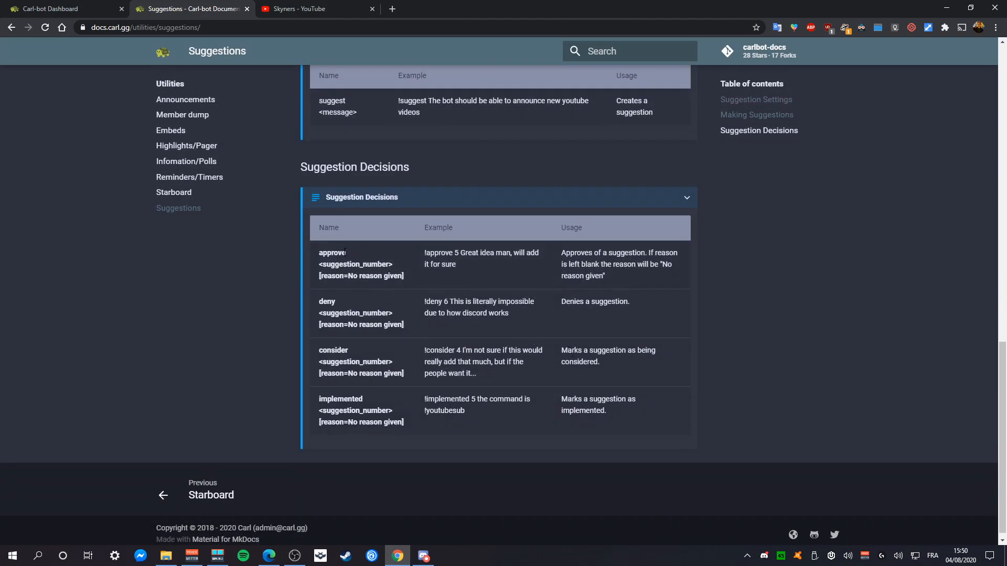
Step: Highlight the approve, deny, consider and implemented commands one after another in the Suggestion Decisions table
left_click_drag(347, 255, 319, 252)
left_click_drag(340, 301, 320, 302)
left_click_drag(361, 351, 320, 350)
left_click(789, 341)
scroll(738, 320, "down", 1)
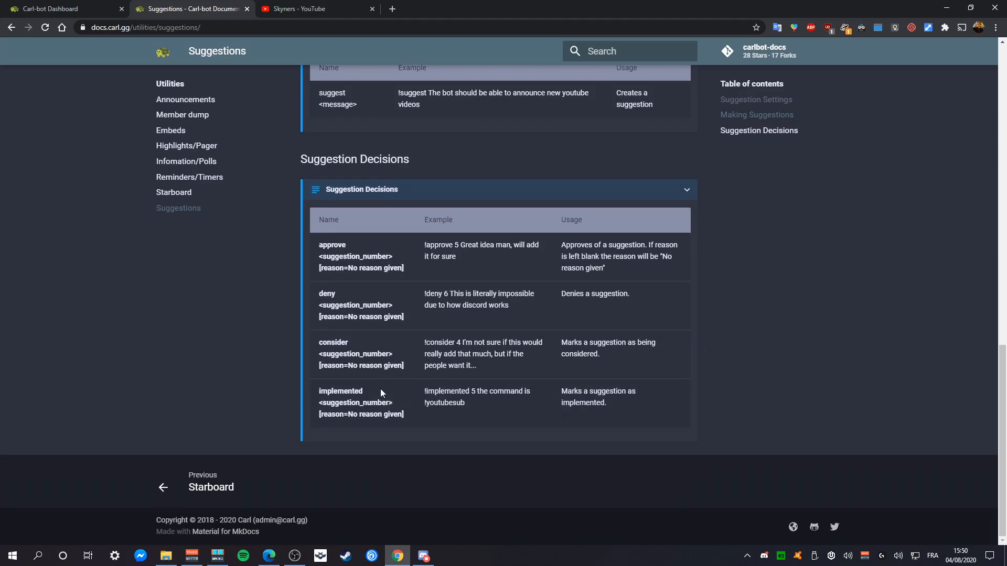
left_click_drag(365, 388, 301, 391)
left_click(324, 388)
scroll(742, 351, "up", 9)
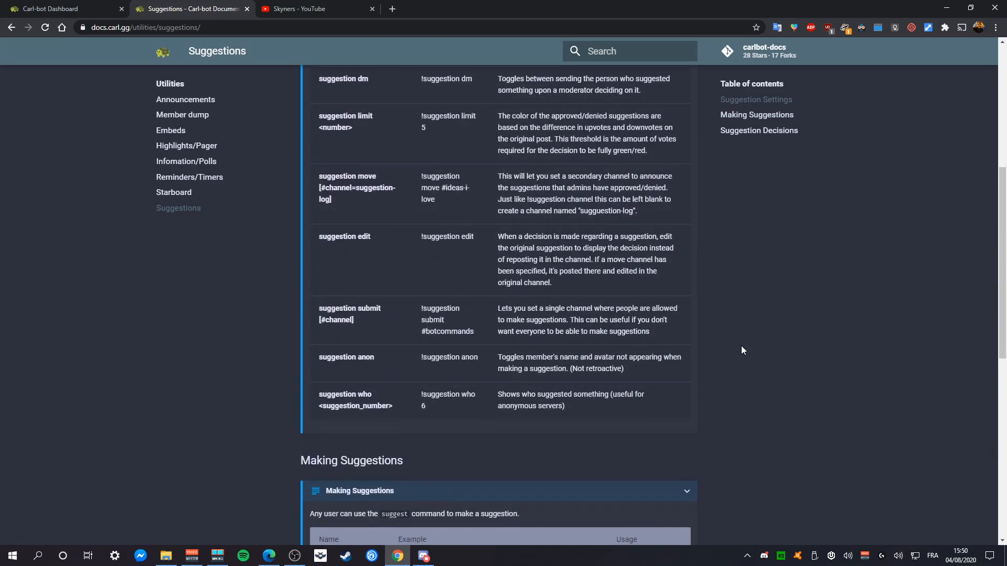
scroll(742, 346, "down", 9)
scroll(762, 373, "up", 5)
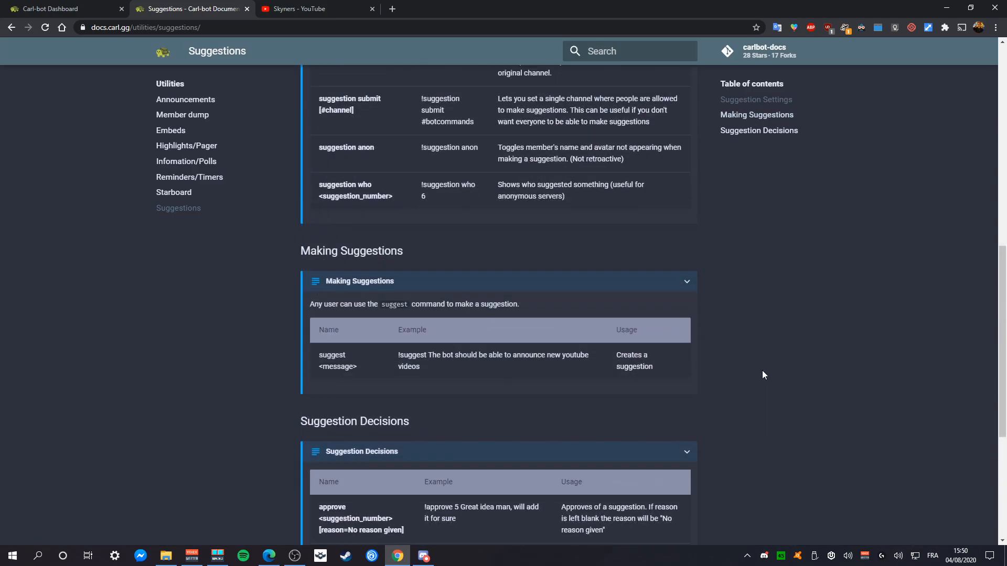
scroll(762, 373, "down", 5)
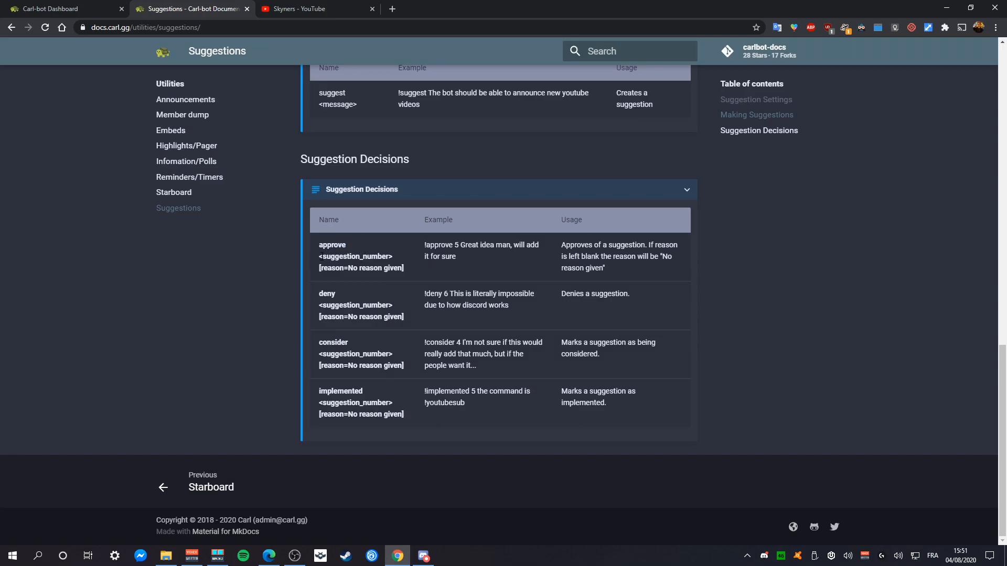
Step: Highlight the approve command with its number and reason arguments, checking the matching suggestion number in Discord's suggestions channel
double_click(328, 245)
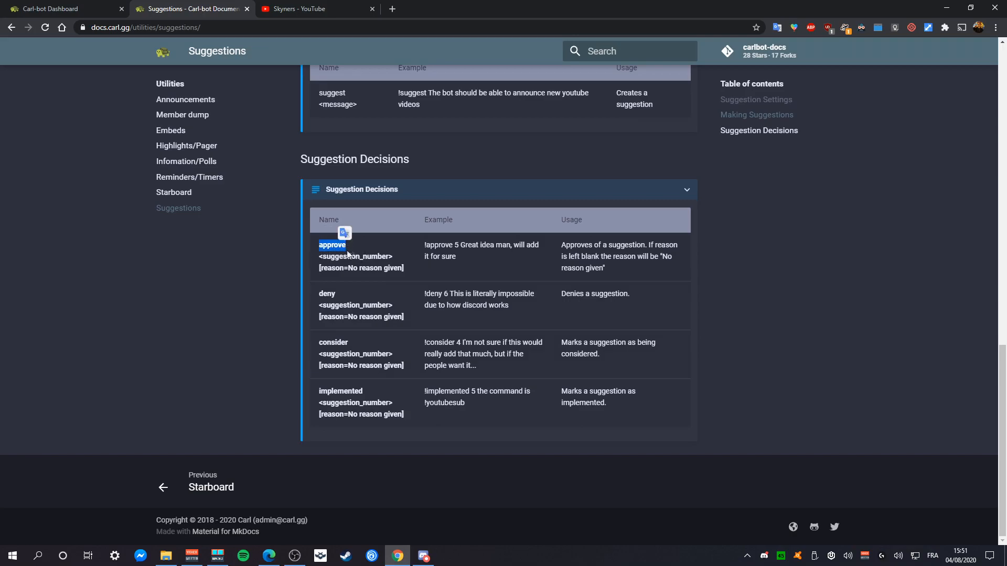
left_click(354, 256)
left_click_drag(321, 256, 459, 245)
left_click(422, 555)
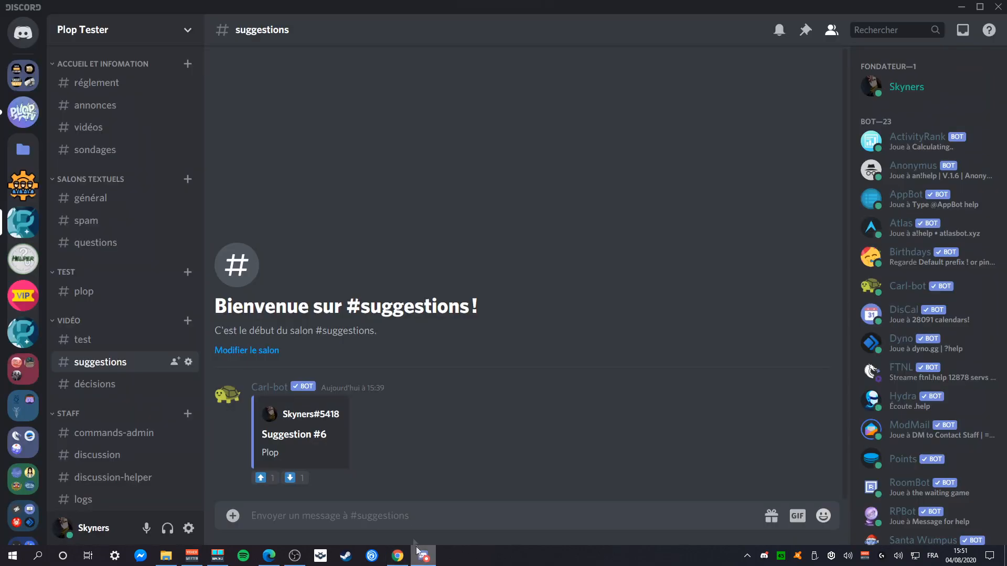
left_click(401, 555)
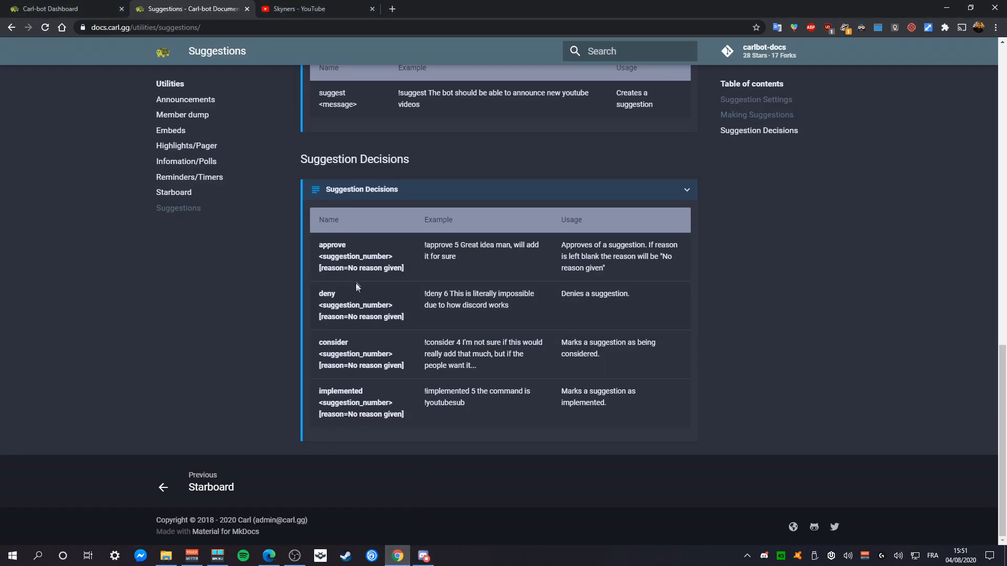
left_click_drag(316, 266, 407, 266)
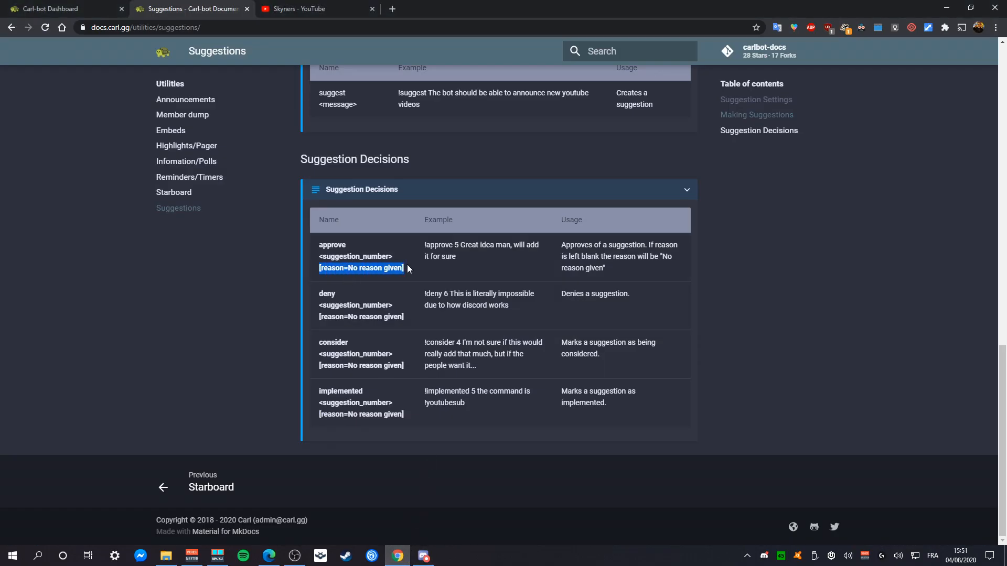
left_click(407, 266)
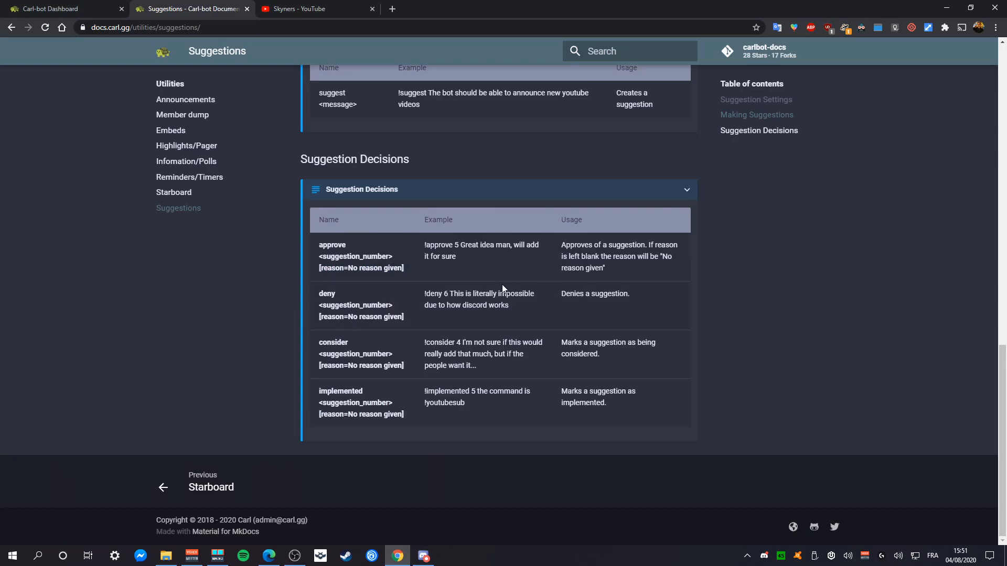
Step: Look over the documentation's suggestion settings, suggest command and decision examples once more
scroll(515, 320, "up", 5)
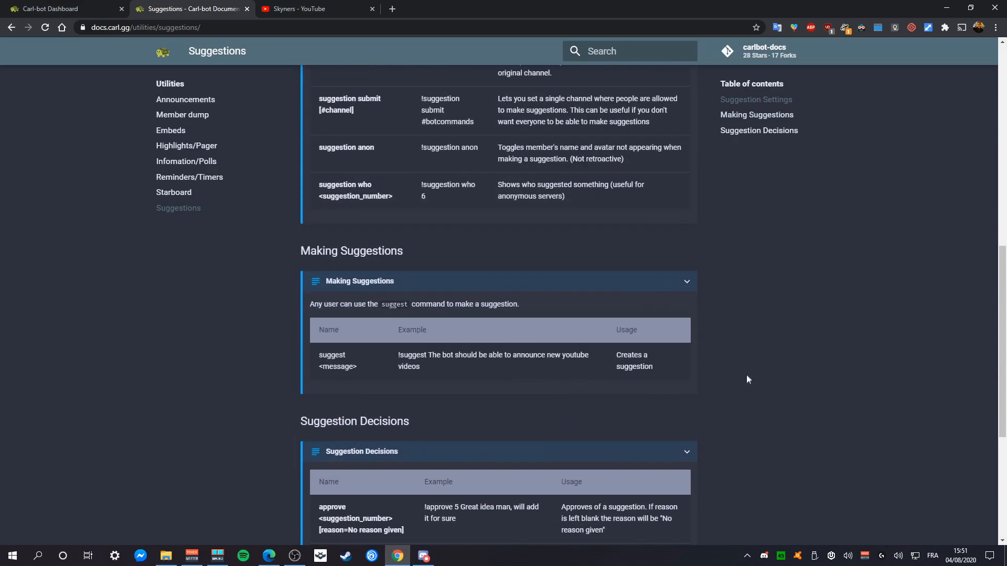
scroll(476, 382, "down", 4)
left_click_drag(461, 298, 503, 297)
left_click(500, 287)
scroll(761, 304, "up", 2)
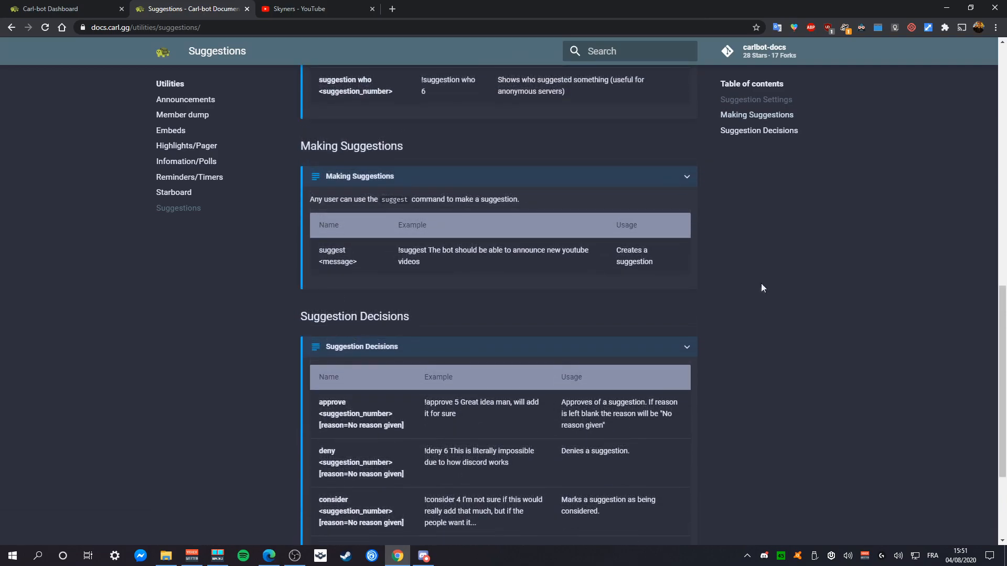
scroll(752, 278, "up", 8)
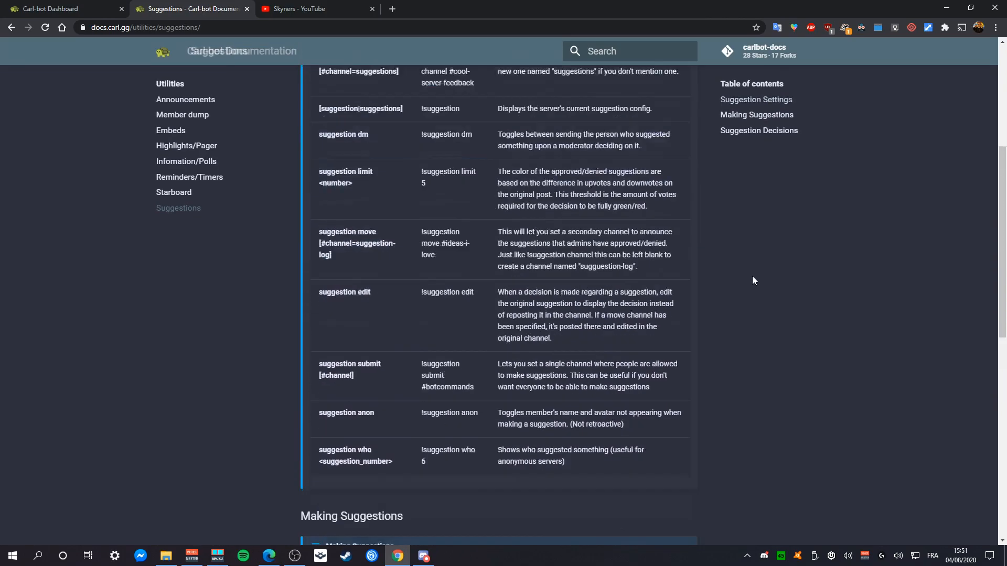
scroll(752, 281, "down", 11)
scroll(819, 273, "up", 14)
scroll(645, 234, "down", 6)
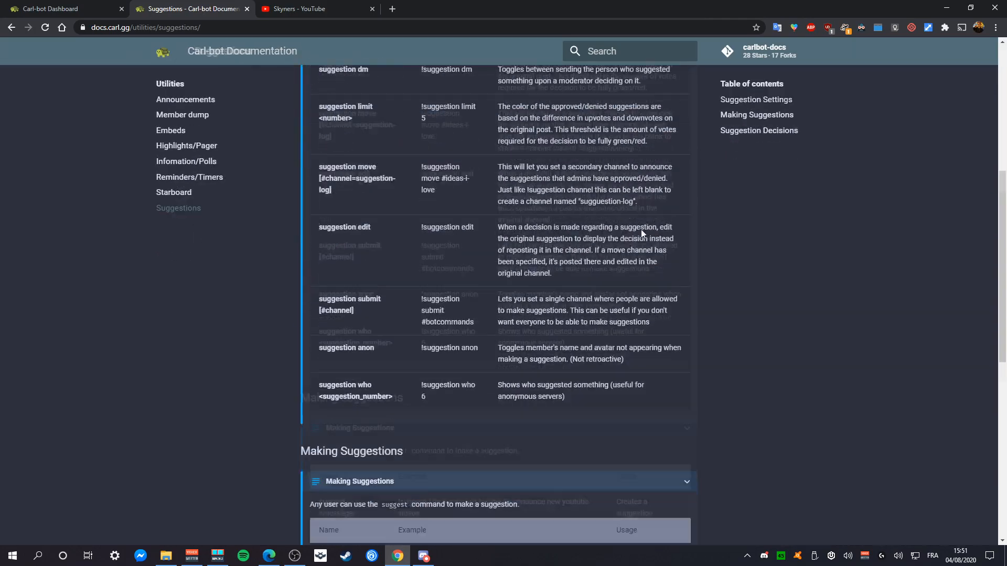
scroll(640, 229, "down", 9)
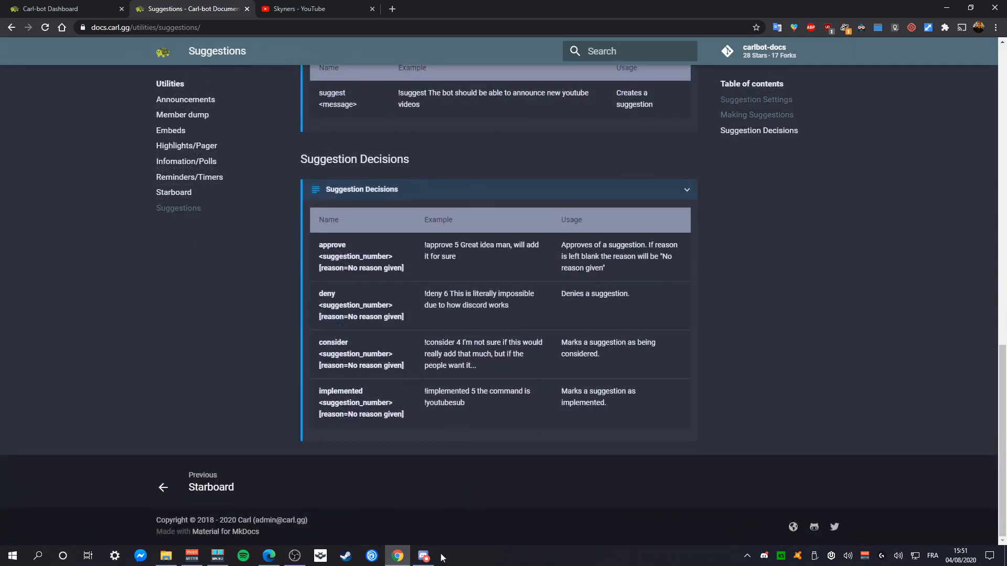
Step: Switch to Discord and submit a suggestion in the test channel with the command "c!suggest Plop"
left_click(424, 556)
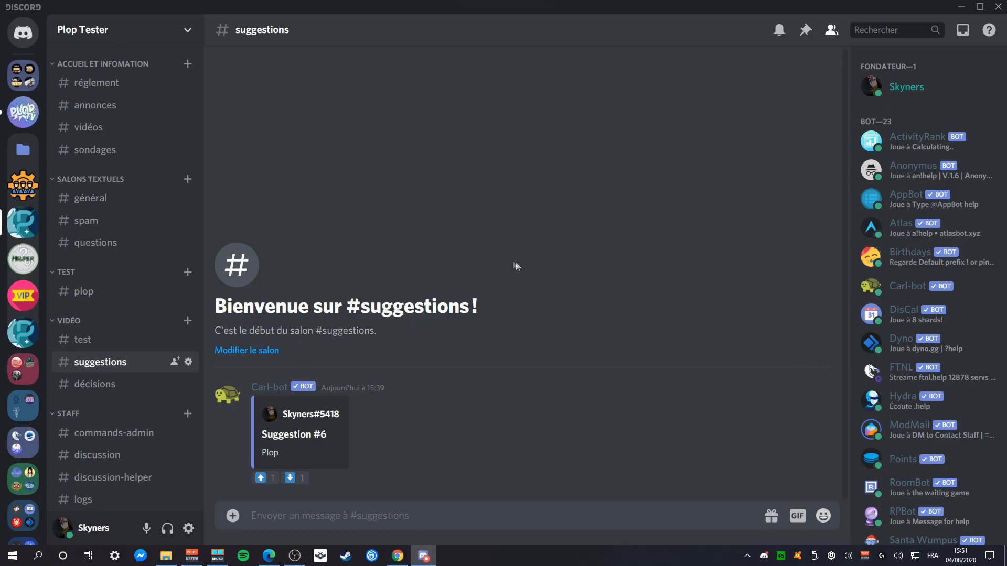
left_click(102, 342)
type("c!suggest Plop 2")
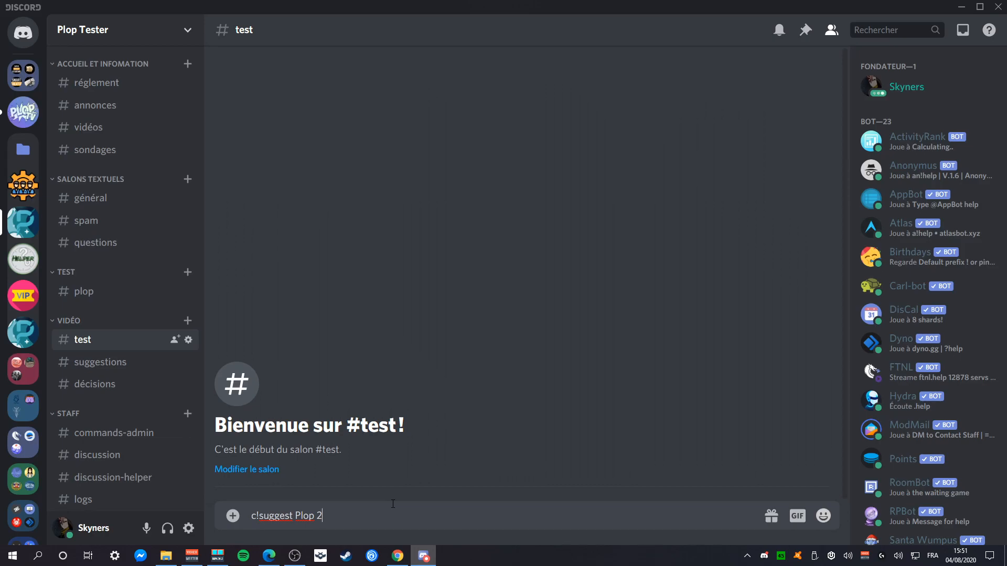
key("BackSpace")
key("Return")
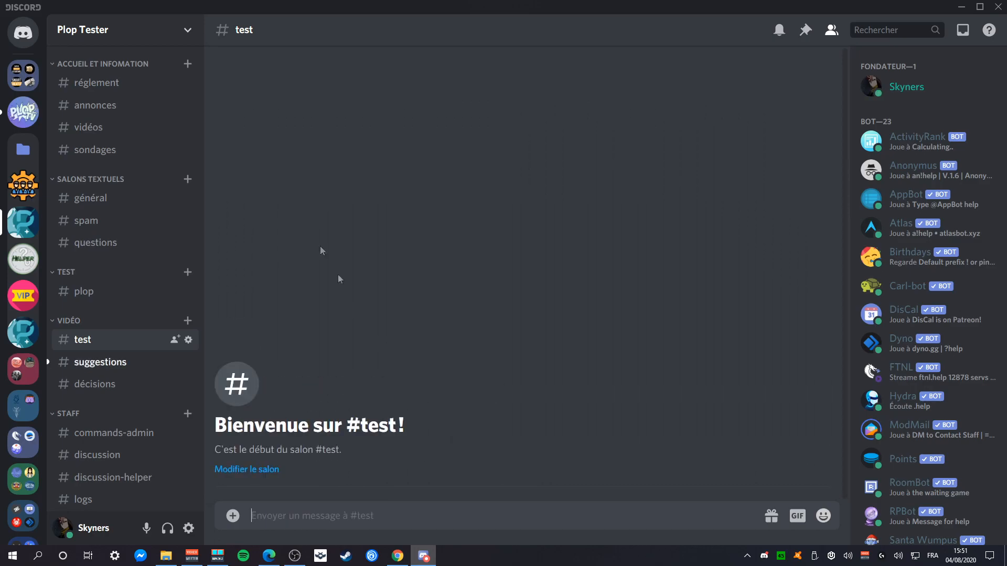
Step: Open the suggestions channel and examine the upvote and downvote reactions under suggestion #7
left_click(113, 363)
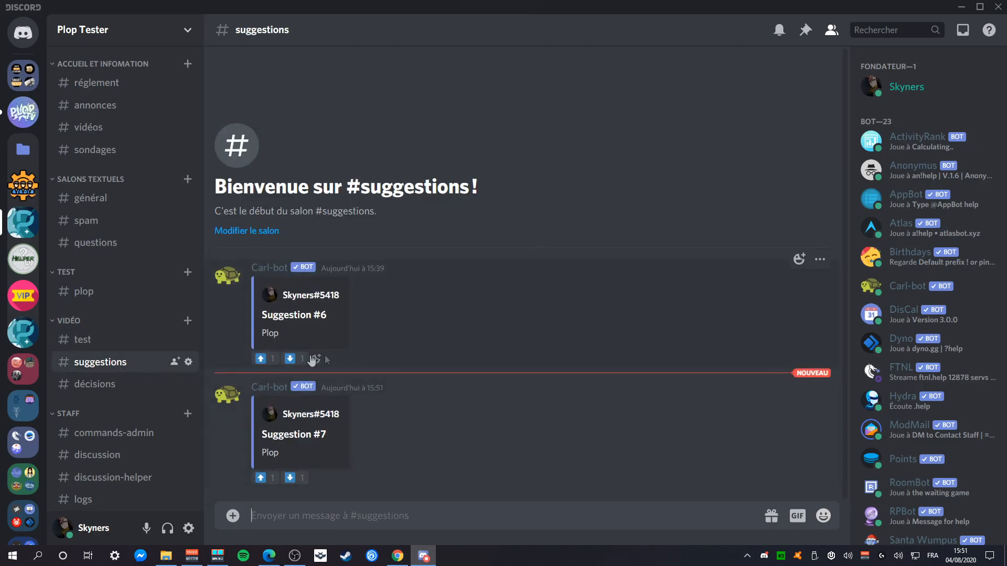
left_click(290, 477)
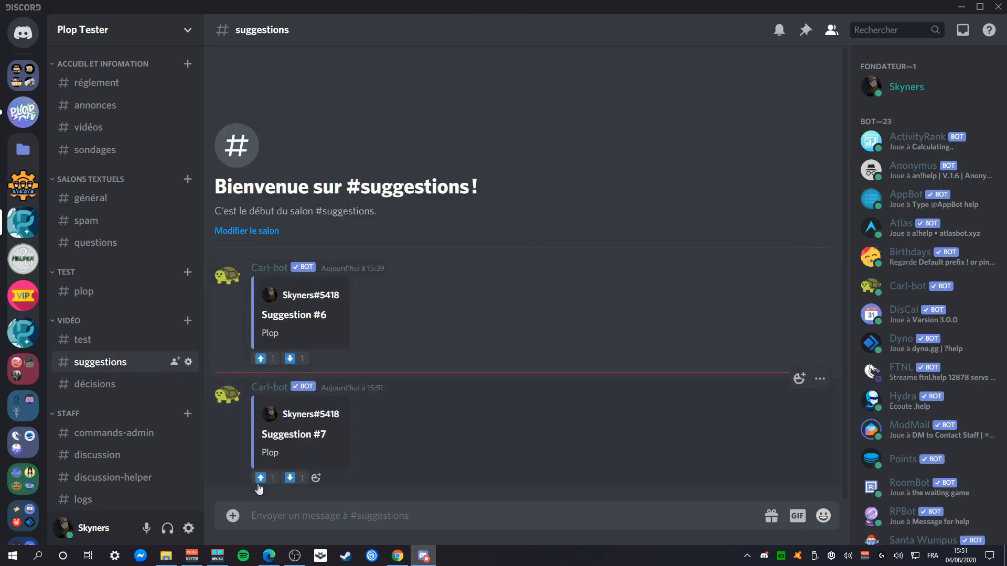
left_click(261, 477)
left_click(261, 477)
left_click(291, 477)
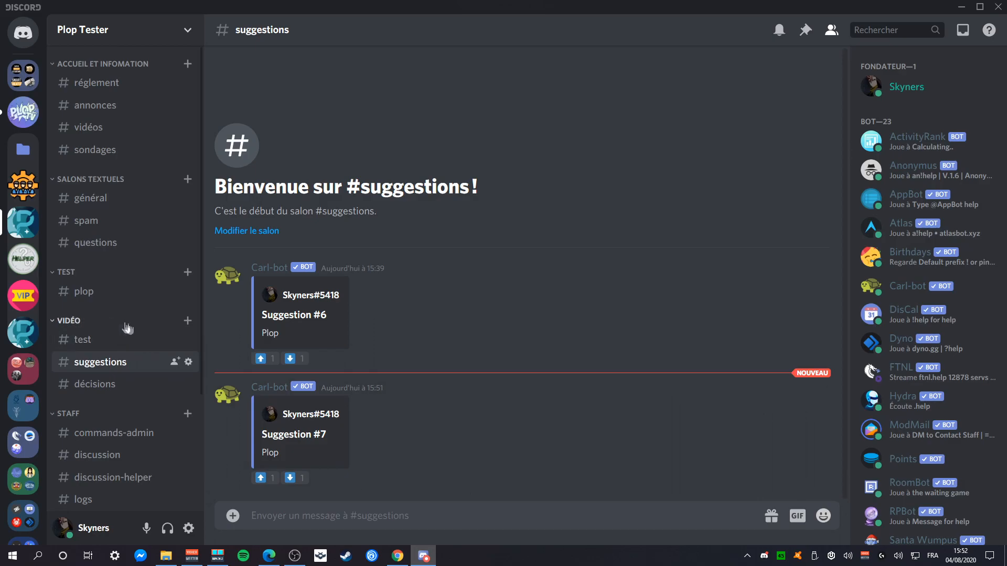
Step: Approve the new suggestion from the test channel with "c!approve 7 Cool" and view it in the suggestions channel
left_click(108, 343)
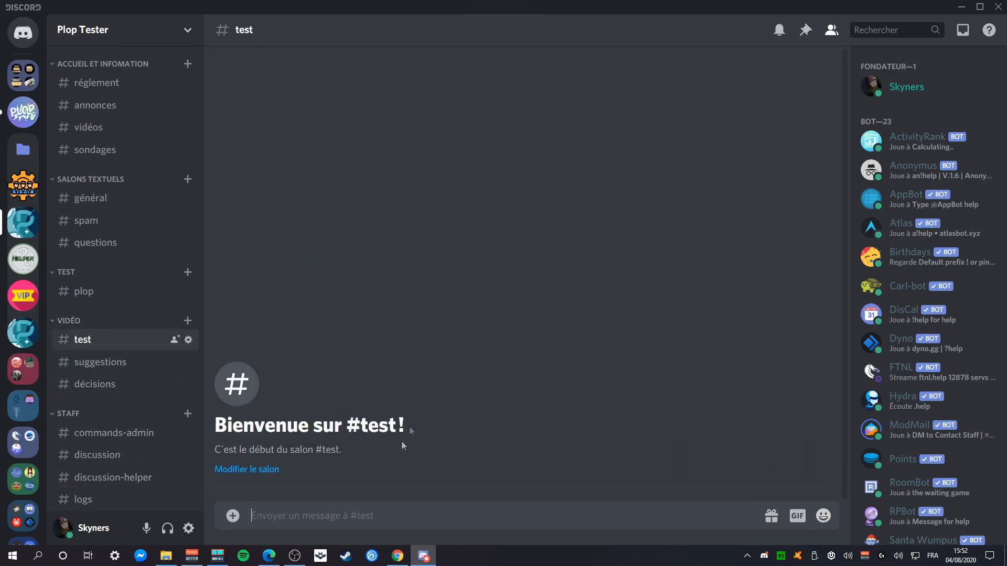
type("c!approve")
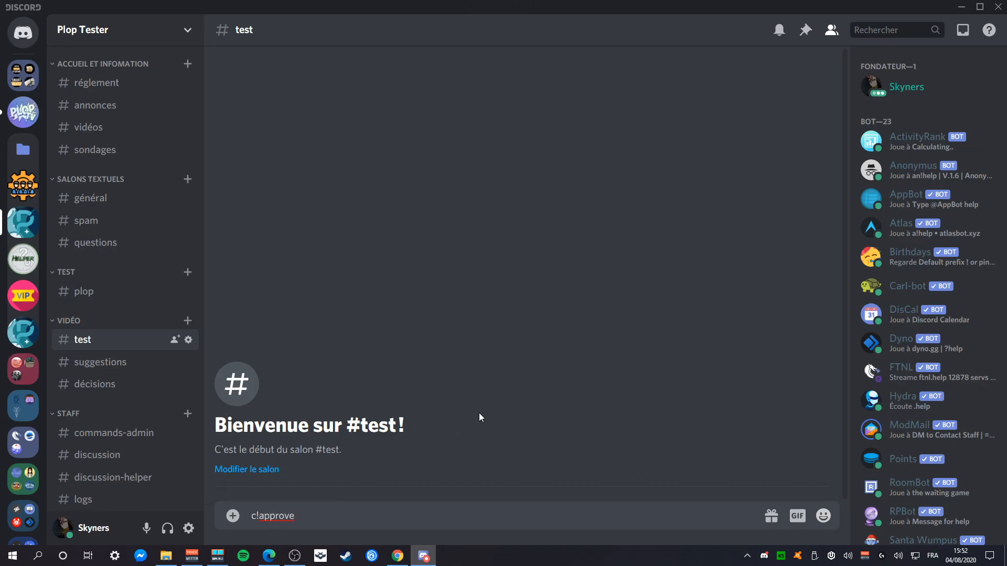
type(" 7 Cool")
key("Return")
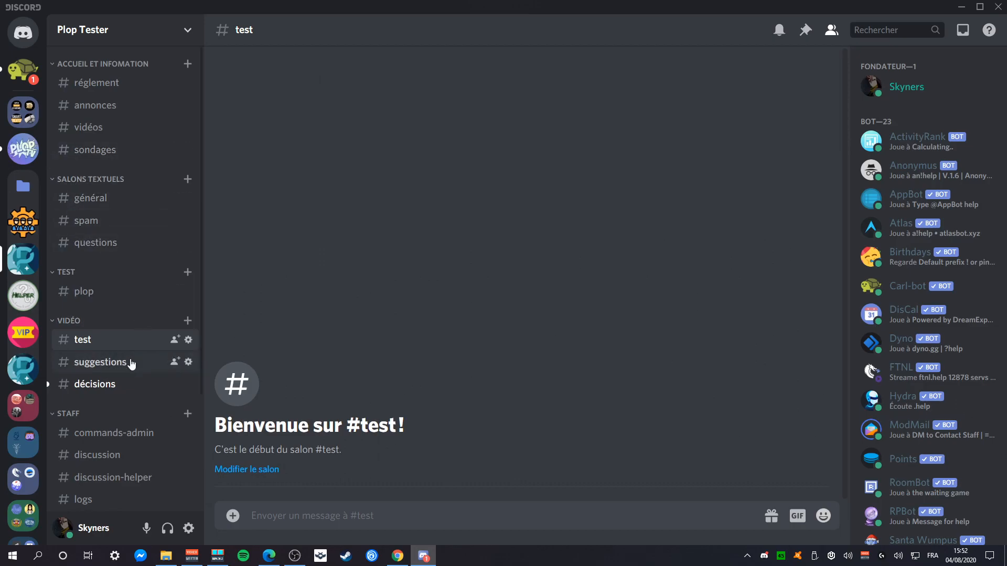
left_click(131, 363)
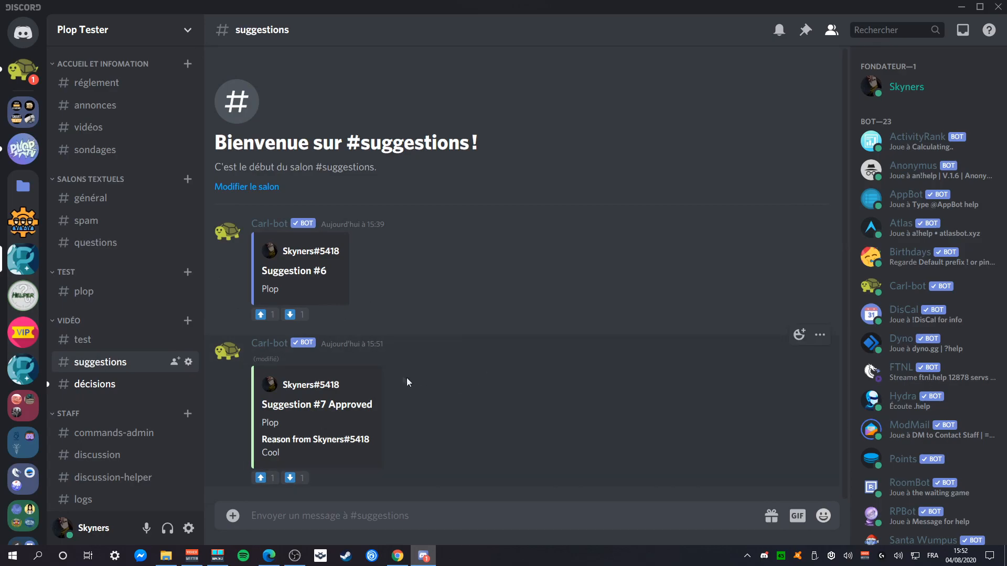
Step: Compare the approved suggestion in Discord with the suggestion settings on the Carl-bot dashboard
left_click(398, 556)
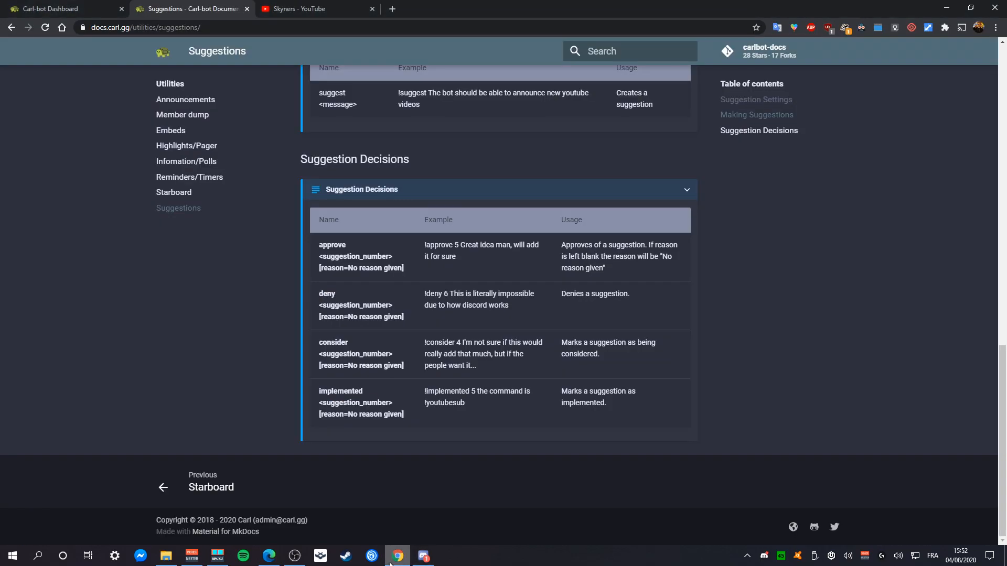
left_click(74, 9)
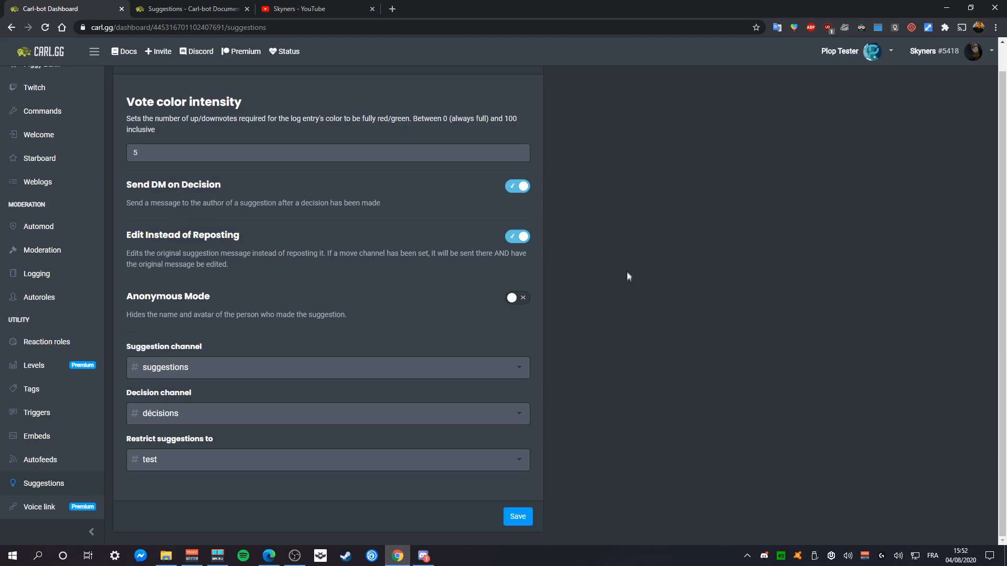
left_click(425, 557)
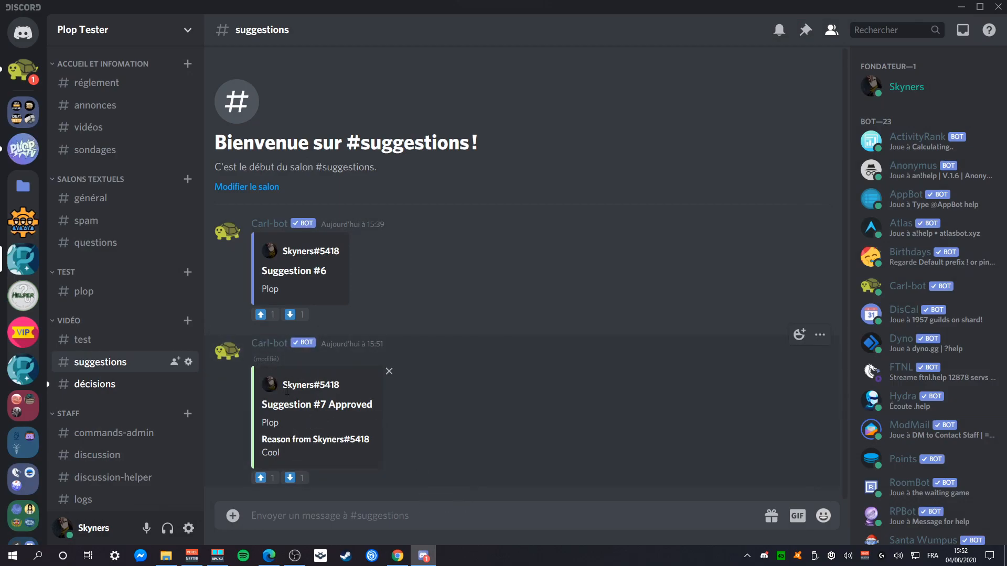
left_click(397, 556)
left_click(424, 556)
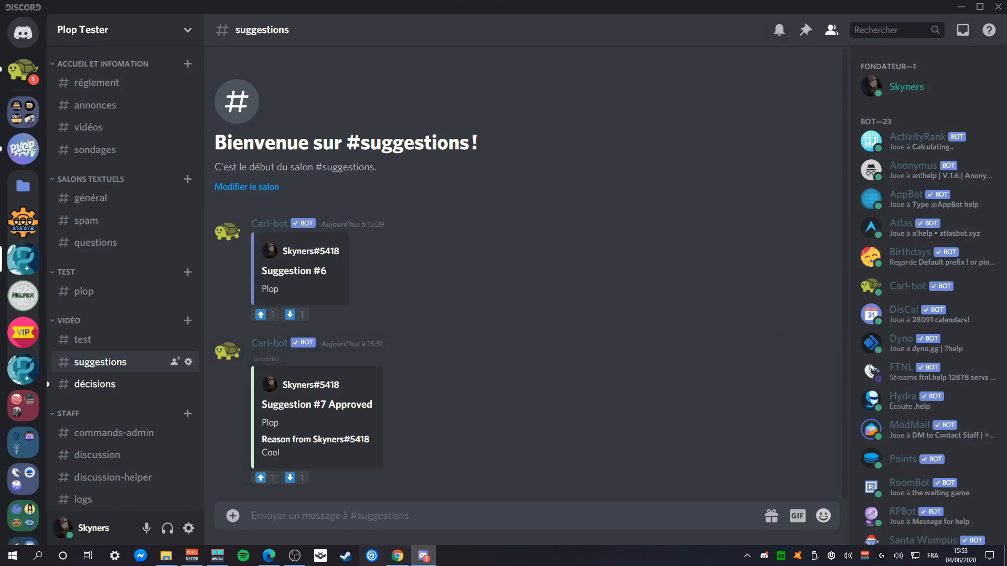
left_click(398, 556)
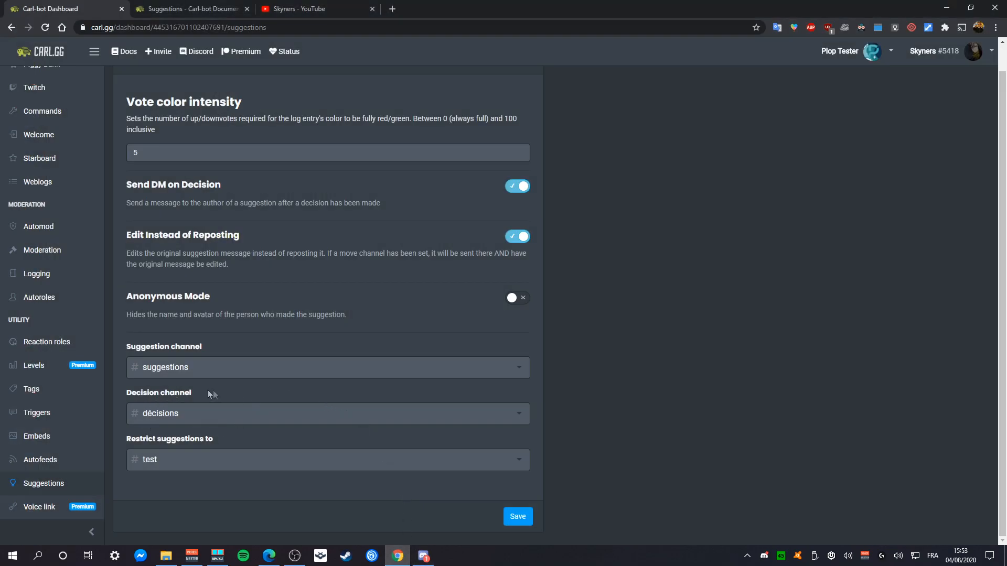
left_click(424, 556)
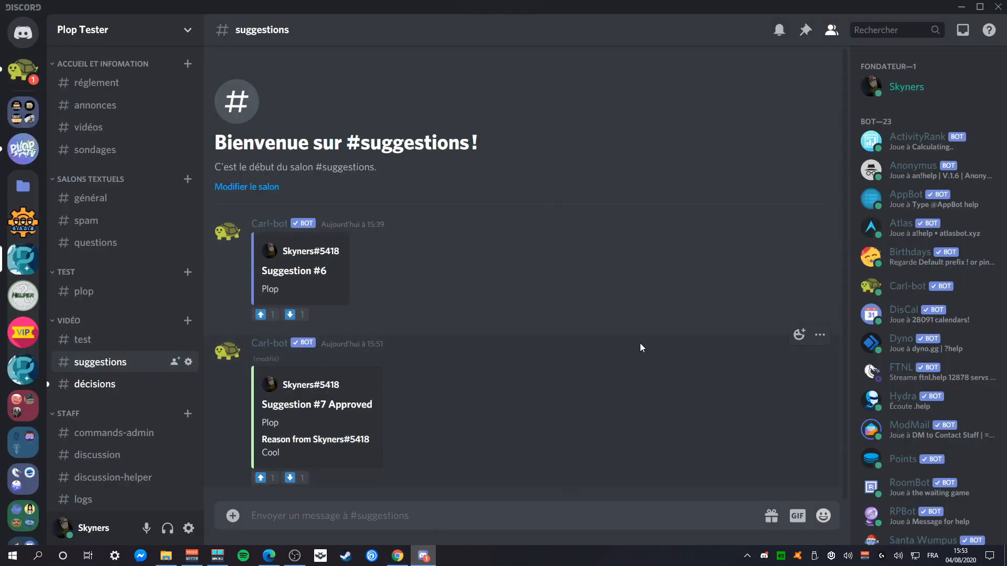
Step: Open the décisions channel and examine the title, text and reason of Carl-bot's decision post for suggestion #7
left_click(94, 385)
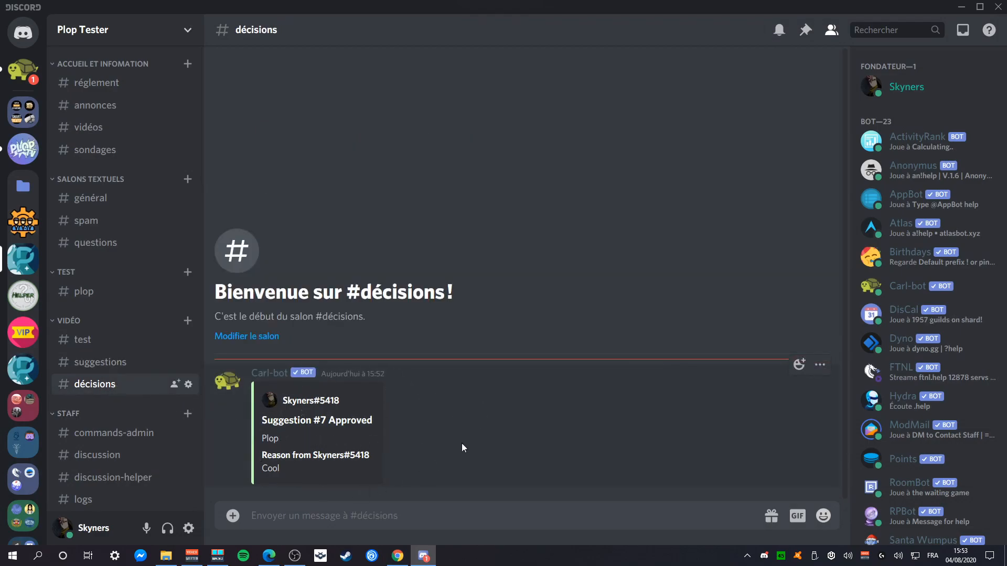
left_click_drag(286, 442, 261, 442)
left_click(313, 436)
double_click(333, 420)
left_click(290, 474)
left_click_drag(298, 455, 282, 467)
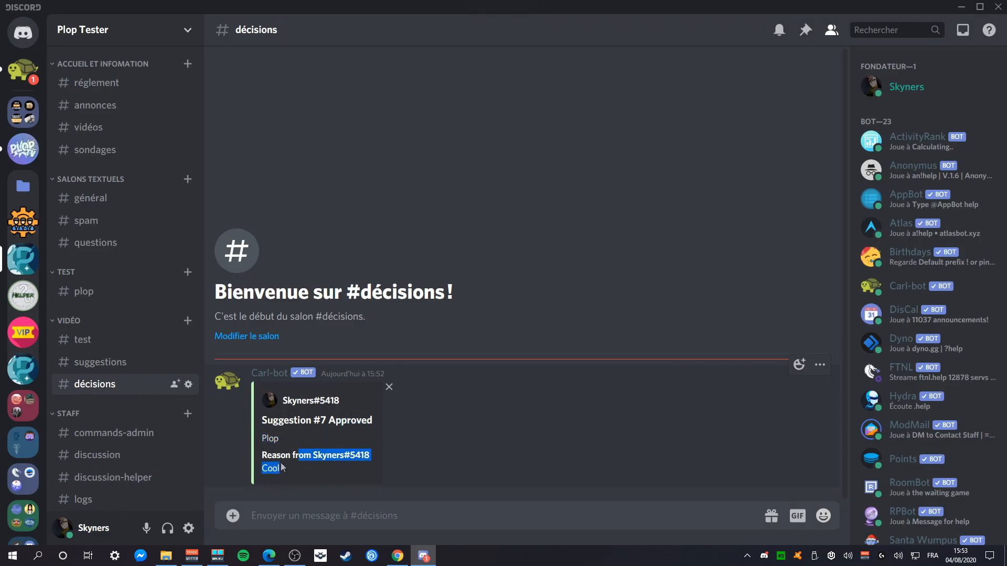
left_click(295, 466)
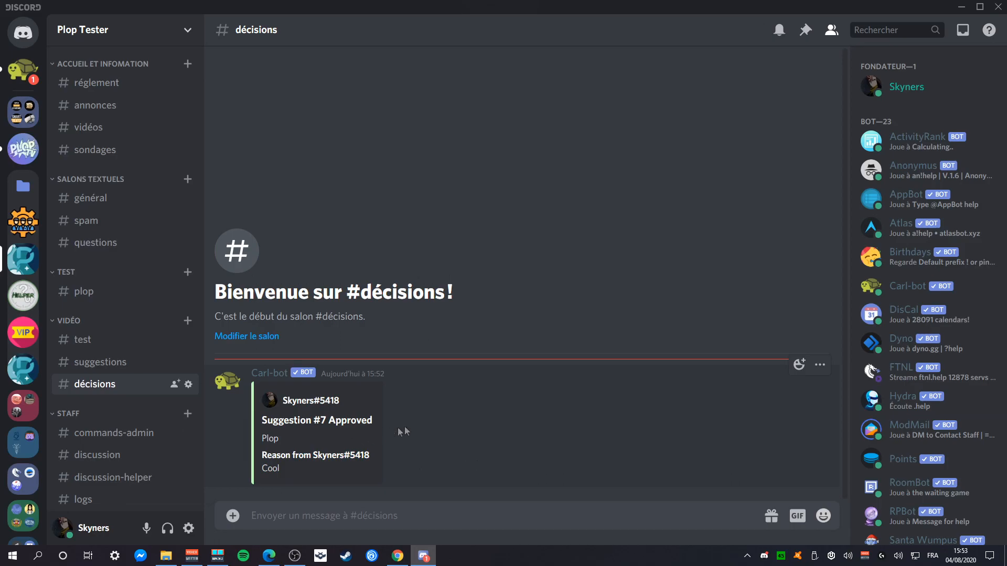
Step: Check the Carl-bot dashboard's suggestion settings, then view the bot's direct message about suggestion #7 in Discord and return to the Plop Tester server
left_click(397, 555)
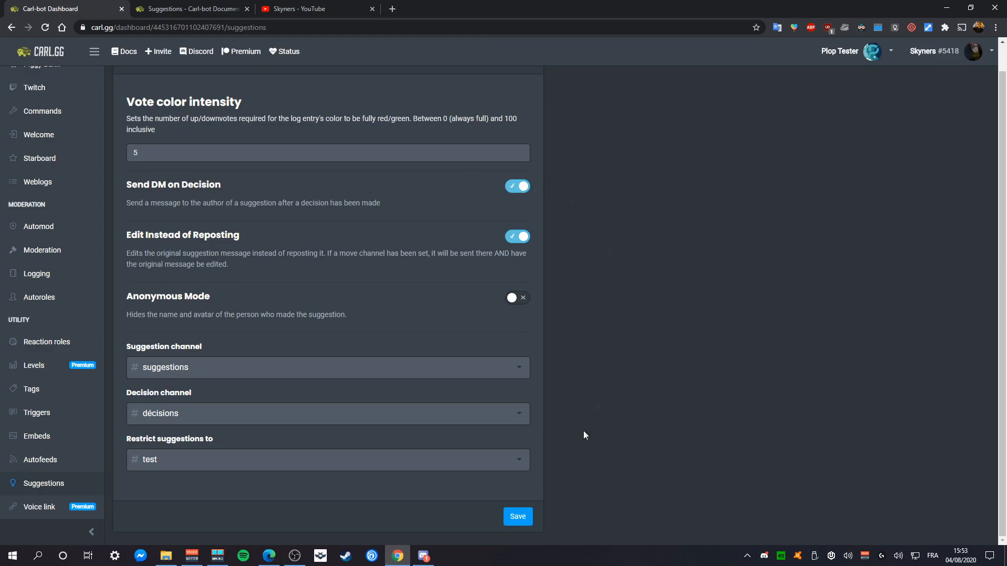
left_click(433, 559)
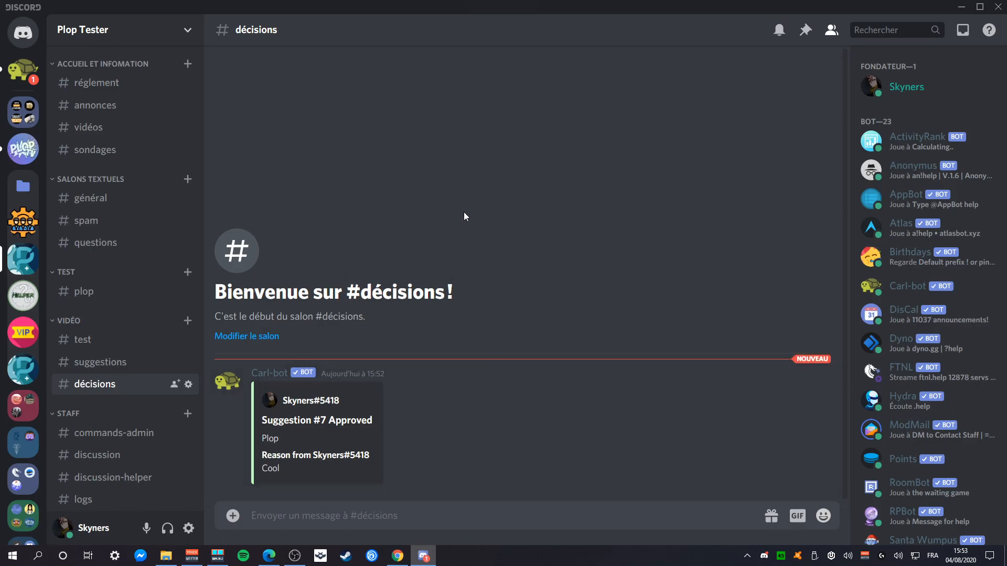
left_click(22, 69)
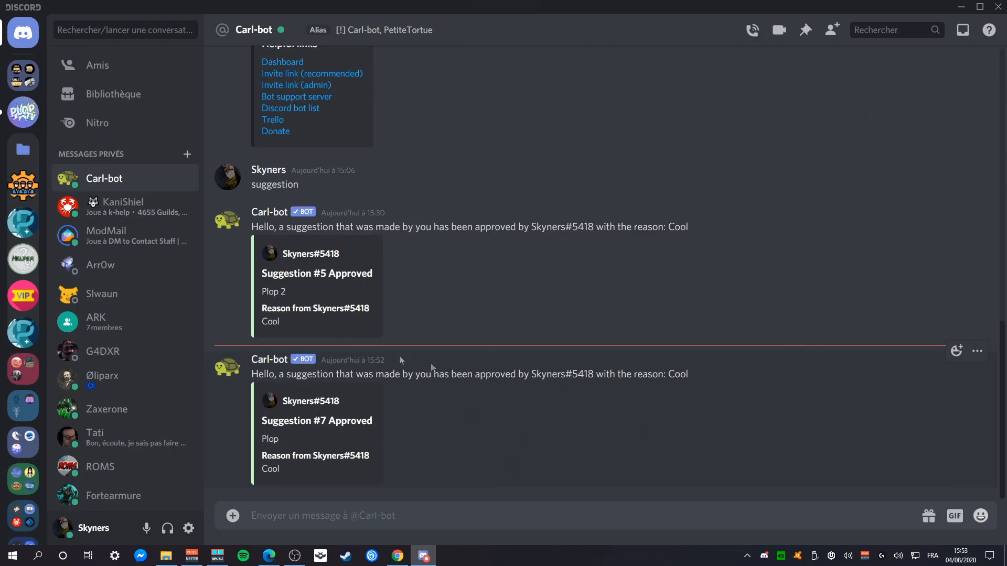
left_click(23, 223)
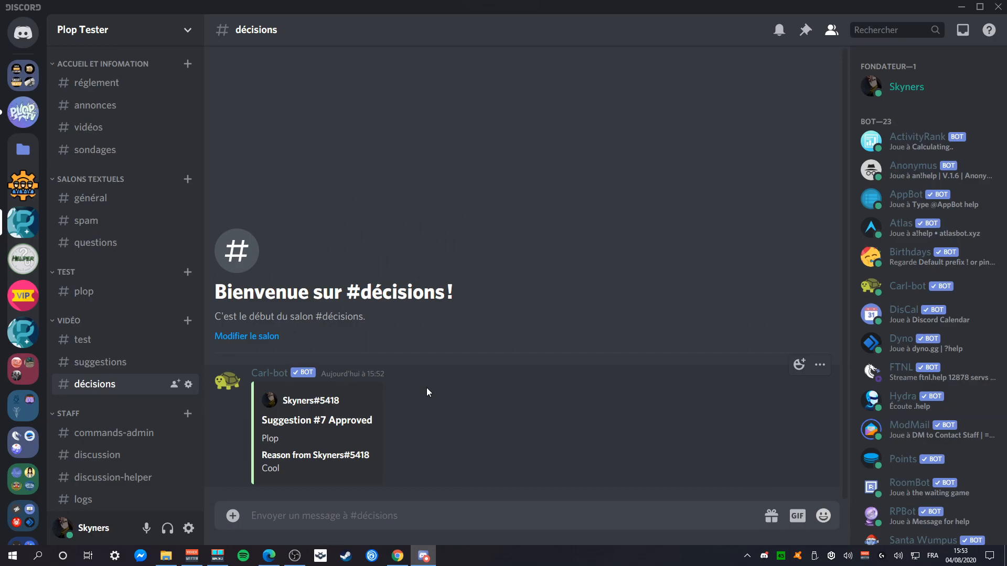
Step: Review the suggestion settings and decision commands on the Carl-bot documentation's Suggestions page in the browser, then return to Discord
left_click(397, 556)
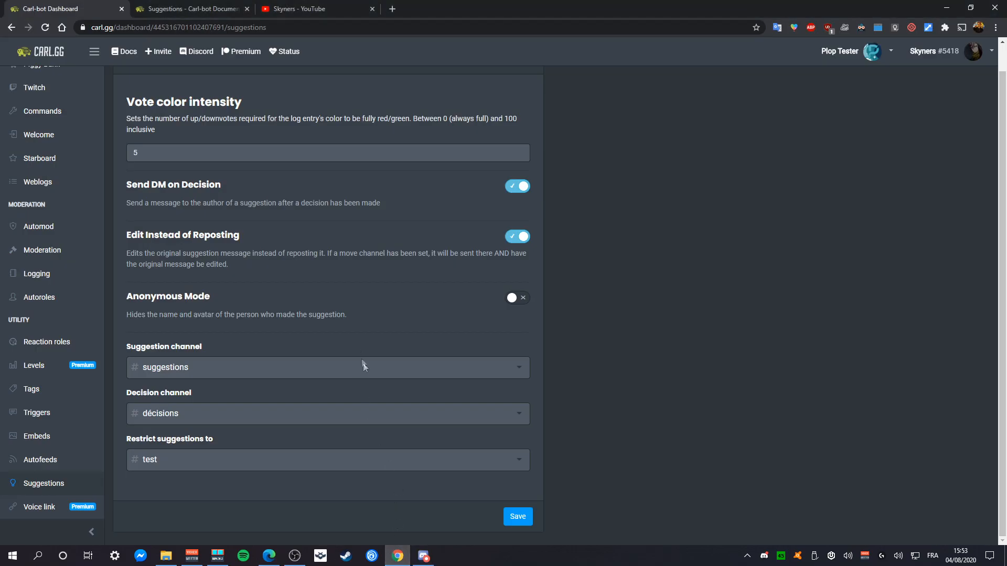
left_click(192, 9)
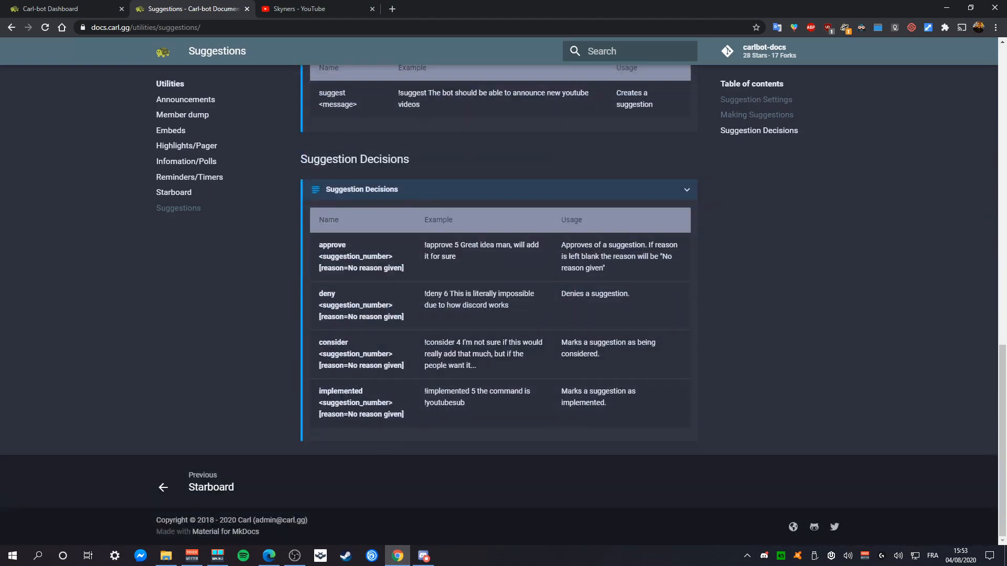
scroll(357, 376, "up", 7)
scroll(310, 367, "up", 8)
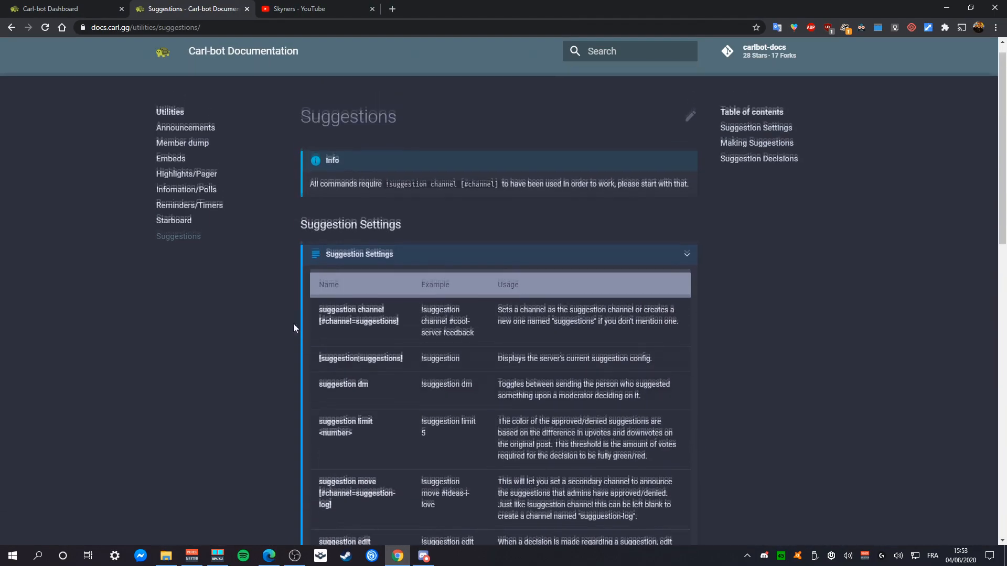
scroll(278, 293, "down", 15)
scroll(282, 295, "up", 15)
scroll(293, 296, "down", 14)
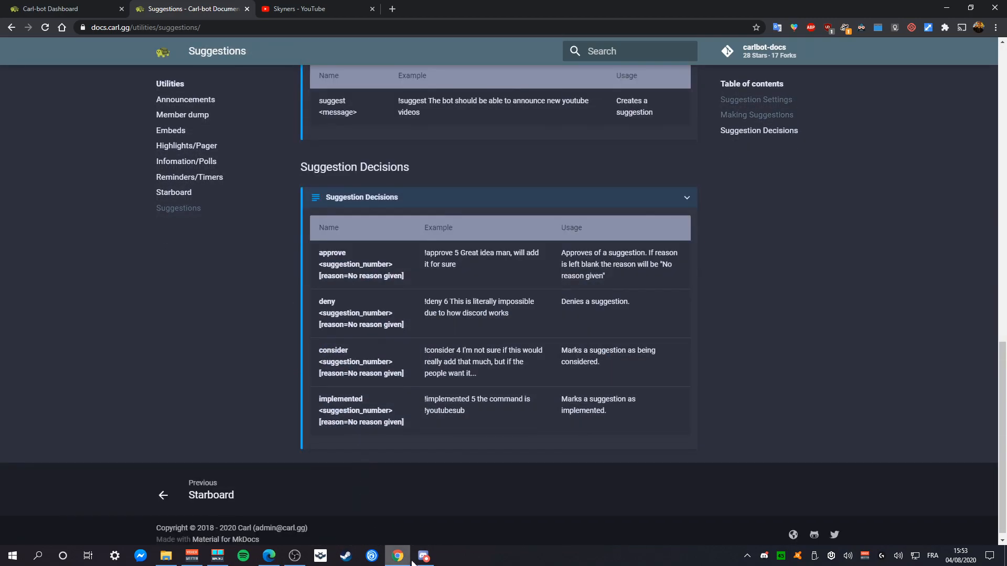
left_click(424, 556)
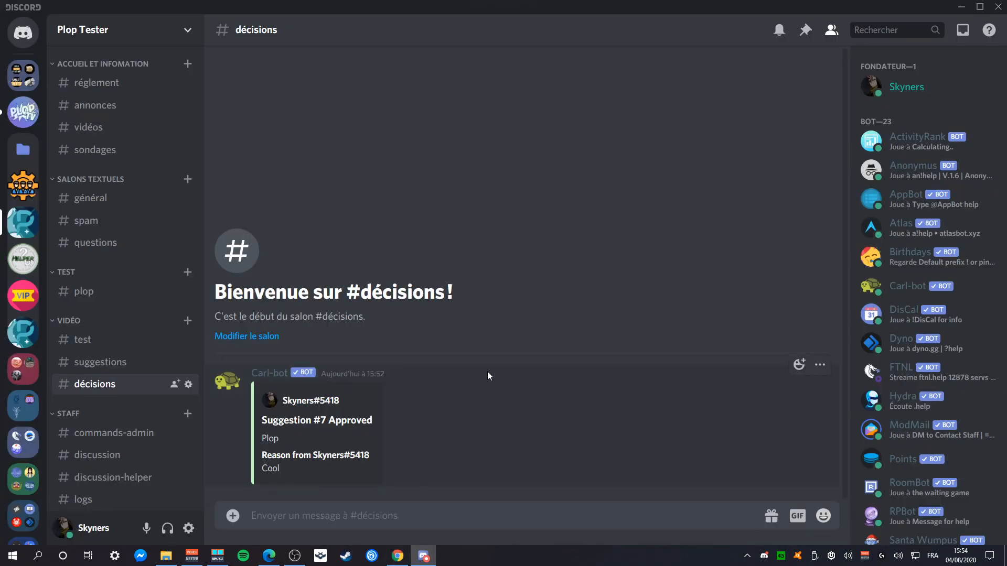